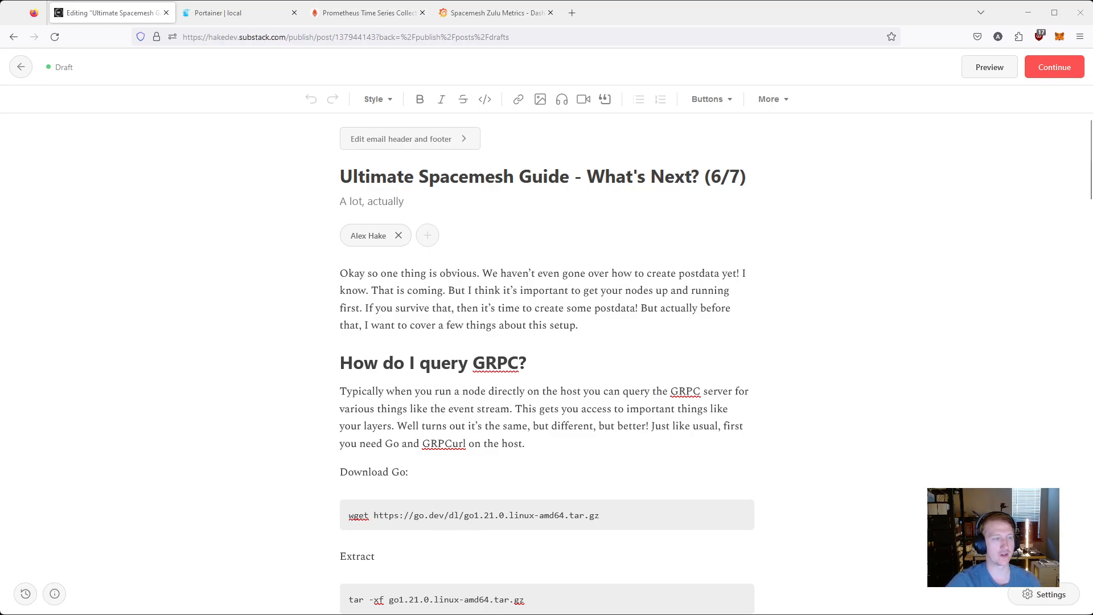
{"action": "scroll", "coordinate": [547, 359], "scroll_direction": "down", "scroll_amount": 2}
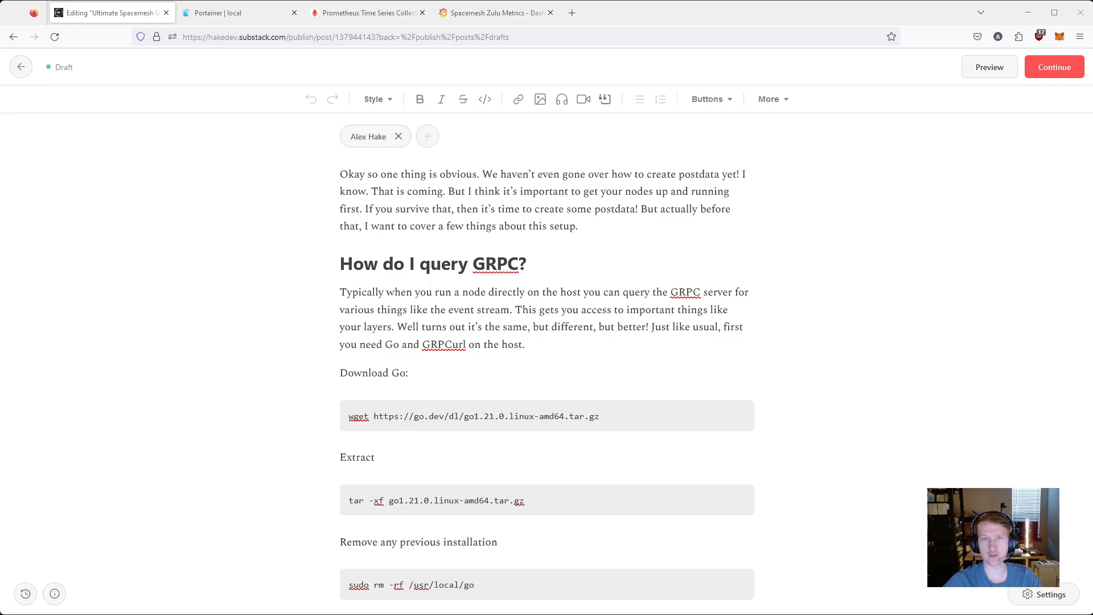
- Download the Go 1.21.0 archive with wget, extract it and remove any previous Go installation
{"action": "key", "text": "alt+Tab"}
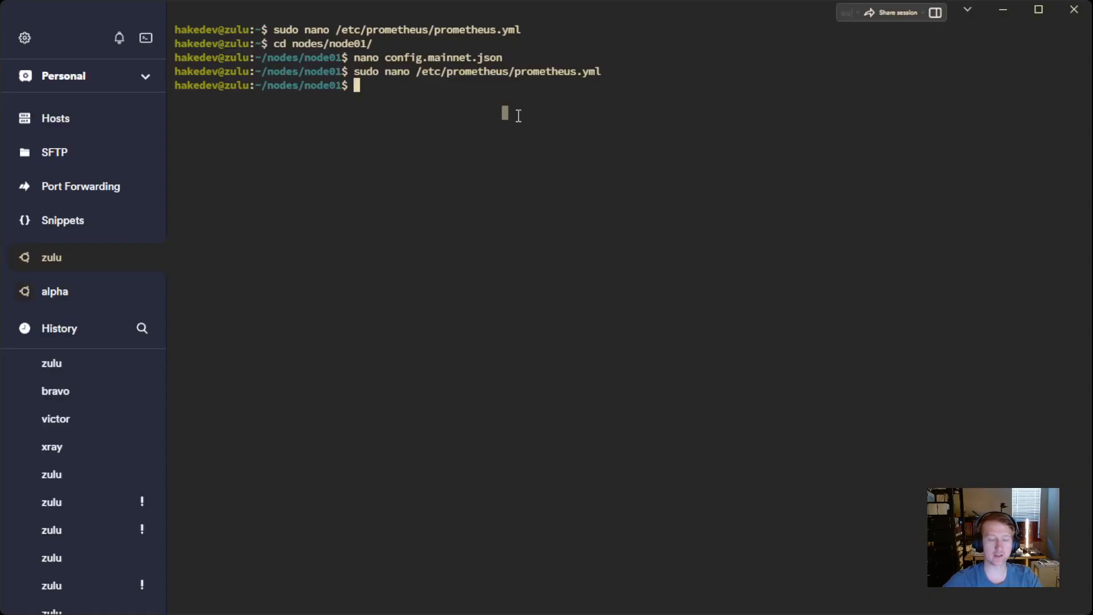
{"action": "type", "text": "cd"}
{"action": "key", "text": "Return"}
{"action": "type", "text": "clear"}
{"action": "key", "text": "Return"}
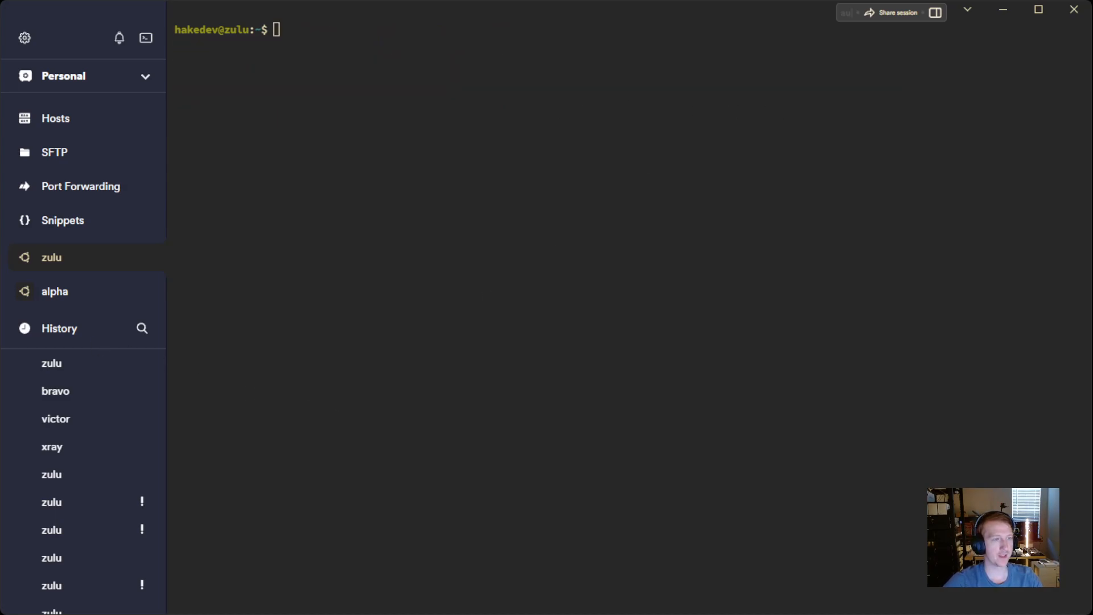
{"action": "left_click", "coordinate": [589, 324]}
{"action": "type", "text": "wget https://go.dev/dl/go1.21.0.linux-amd64.tar.gz"}
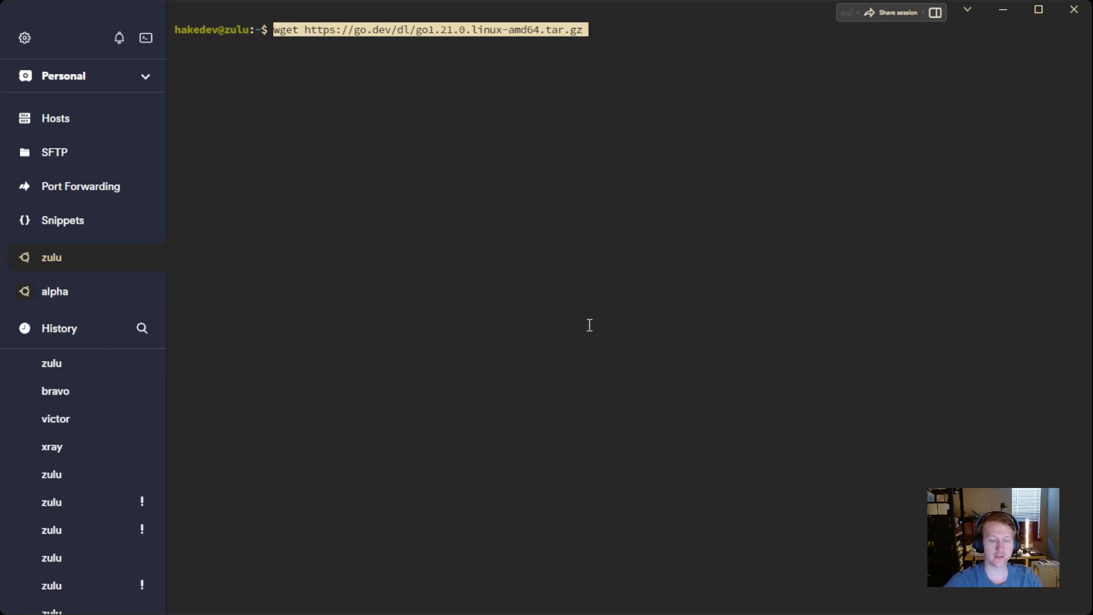
{"action": "key", "text": "Return"}
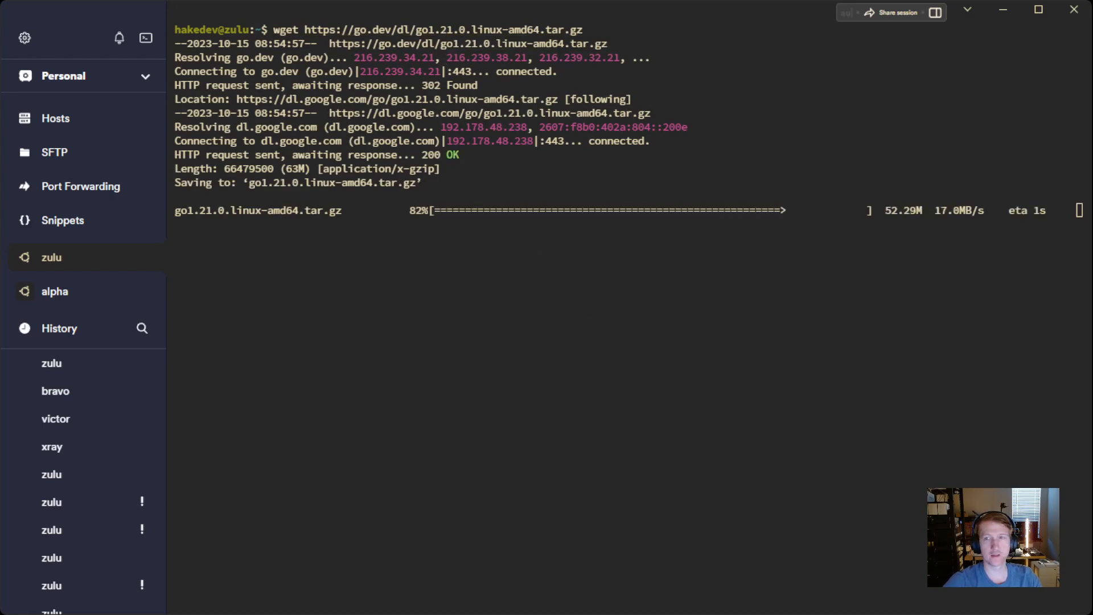
{"action": "type", "text": "tar -xf go1.21.0.linux-amd64.tar.gz"}
{"action": "key", "text": "Return"}
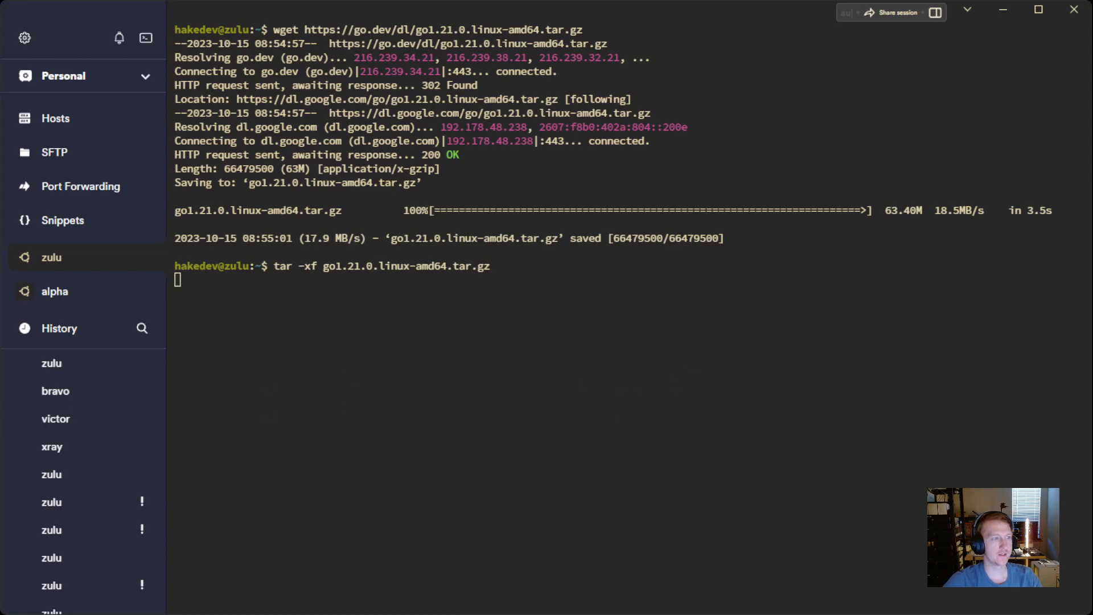
{"action": "type", "text": "sudo rm -rf /usr/local/go"}
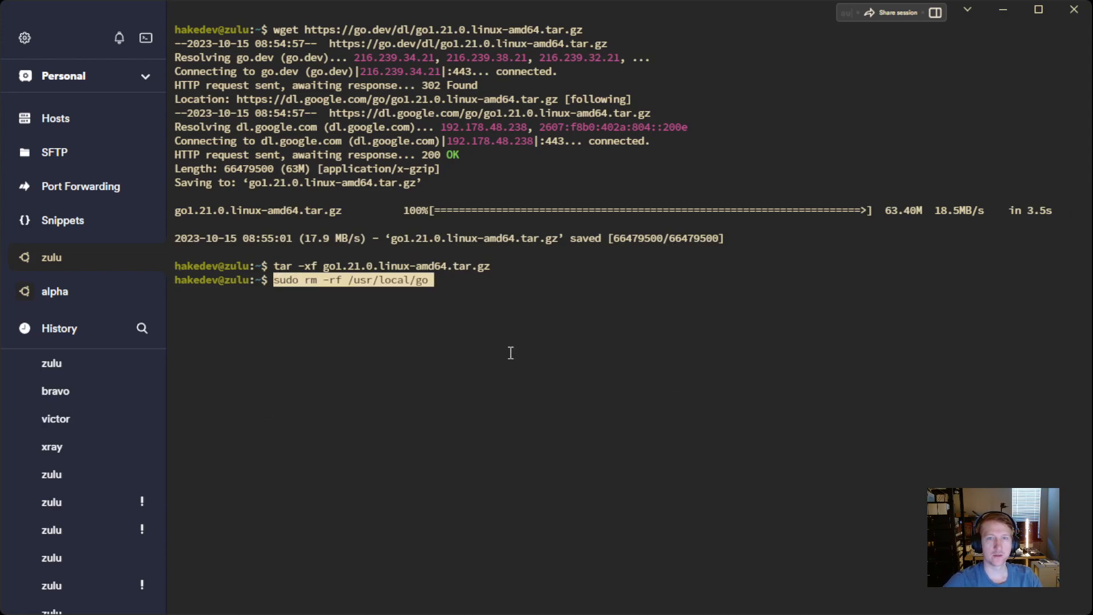
{"action": "key", "text": "Return"}
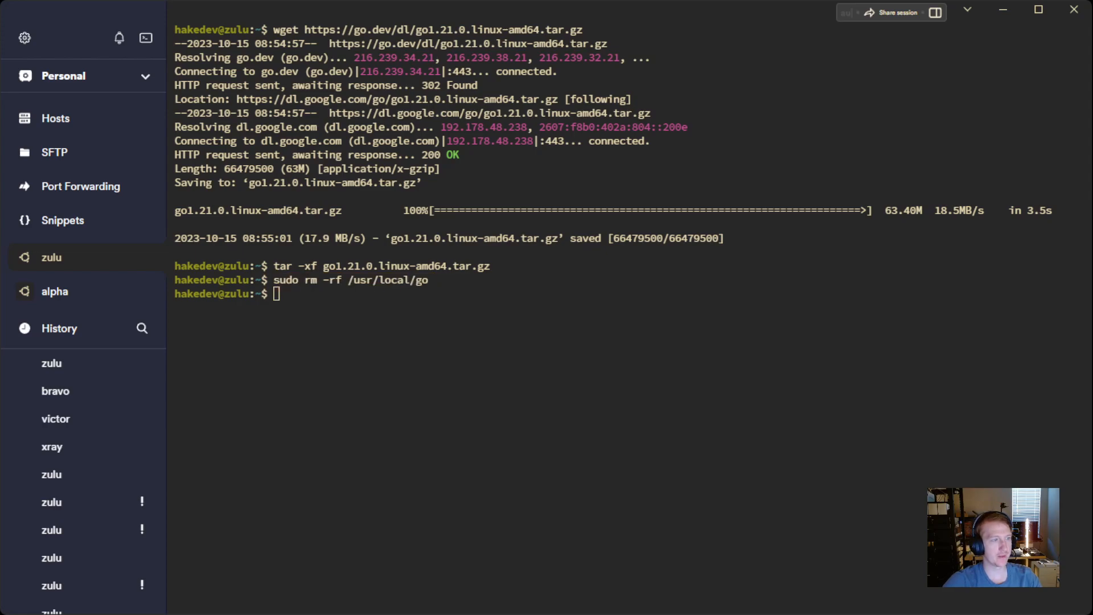
- Give root ownership of the extracted go folder and move it into /usr/local
{"action": "right_click", "coordinate": [468, 357]}
{"action": "key", "text": "Return"}
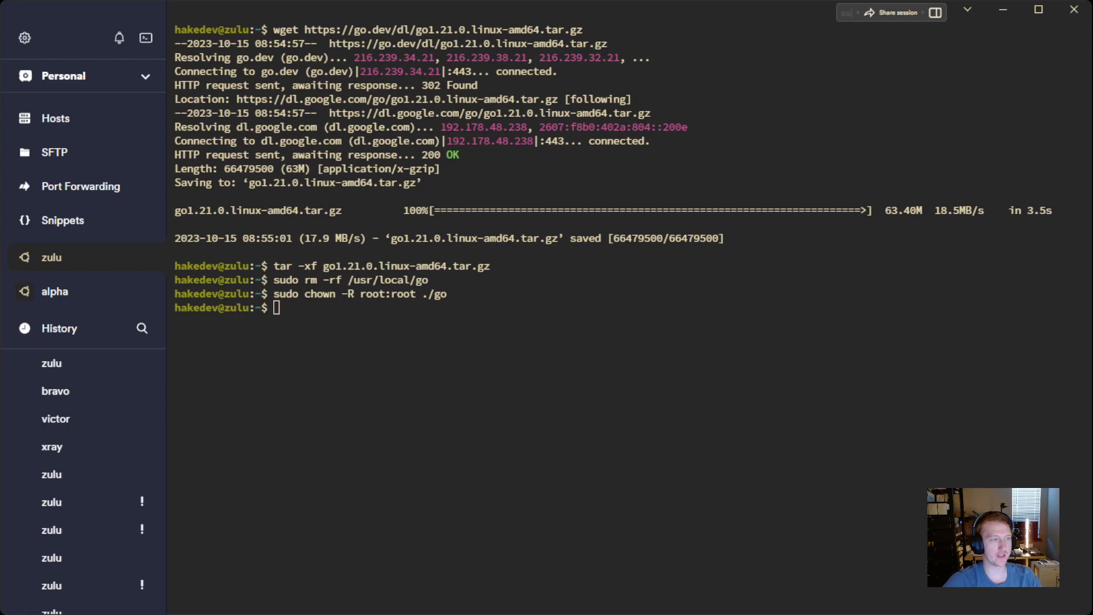
{"action": "right_click", "coordinate": [502, 462]}
{"action": "key", "text": "Return"}
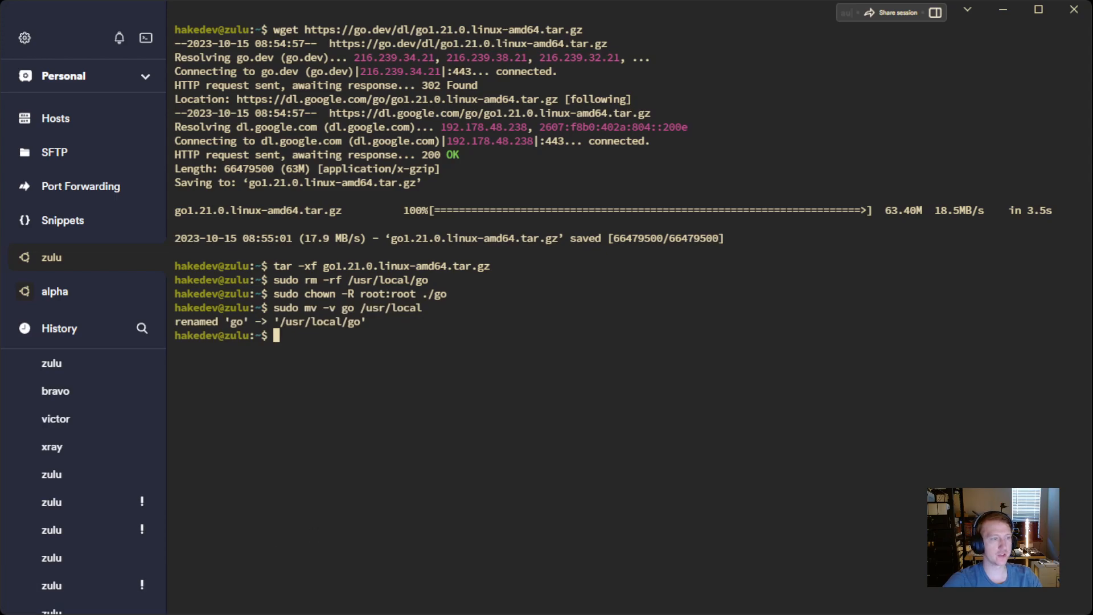
- Append the GOPATH and PATH export lines to the end of /etc/profile in nano and save it
{"action": "right_click", "coordinate": [597, 433]}
{"action": "key", "text": "Return"}
{"action": "key", "text": "ctrl+End"}
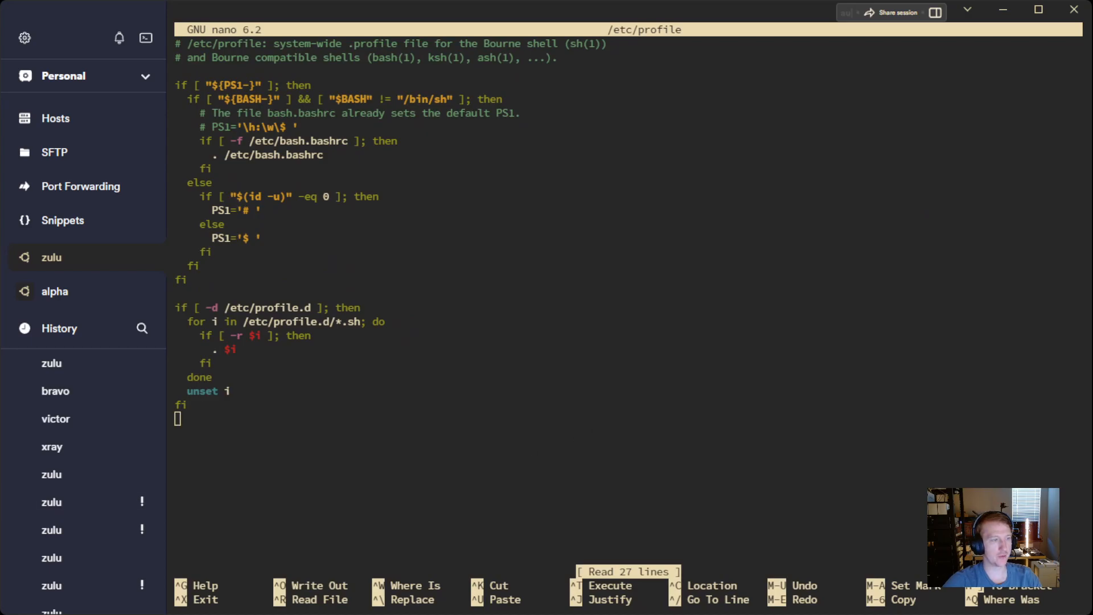
{"action": "right_click", "coordinate": [547, 452]}
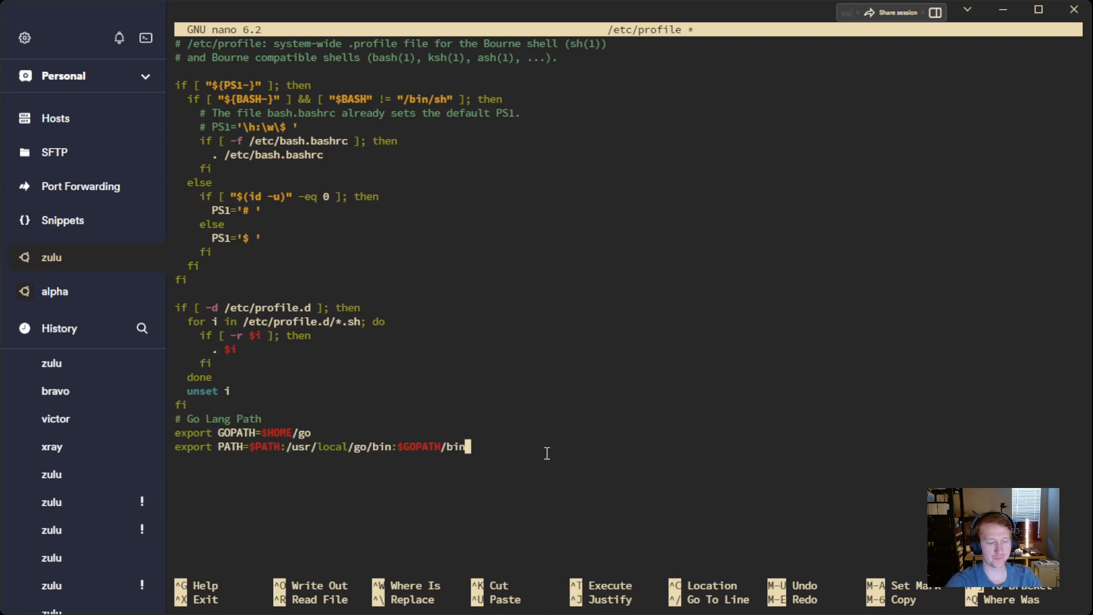
{"action": "key", "text": "ctrl+x"}
{"action": "key", "text": "y"}
{"action": "key", "text": "Return"}
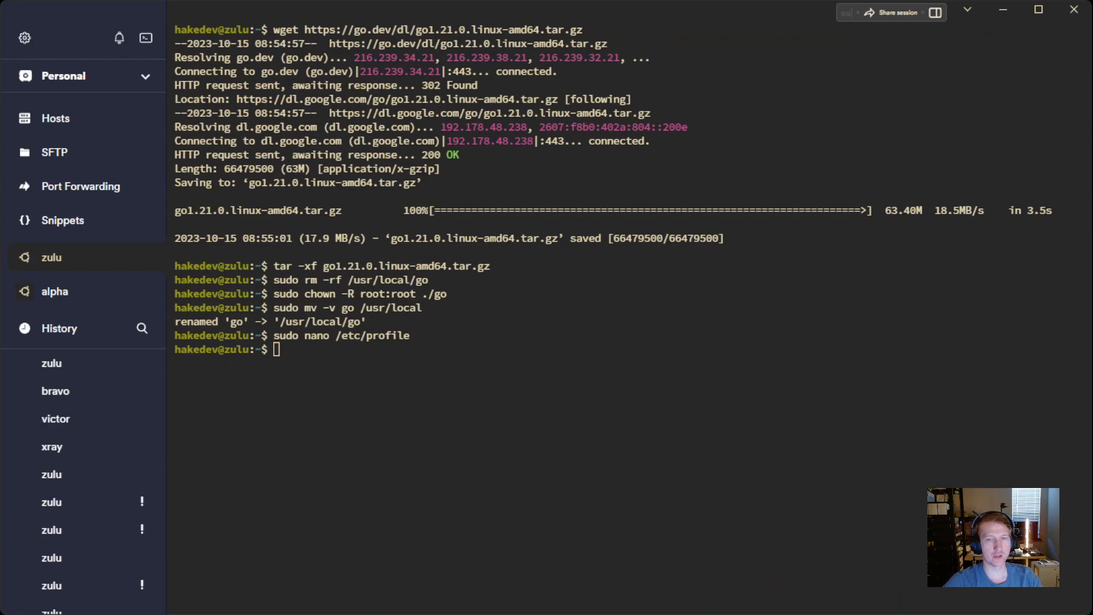
- Reload /etc/profile in the shell and start go install for grpcurl
{"action": "left_click", "coordinate": [488, 400]}
{"action": "key", "text": "ctrl+v"}
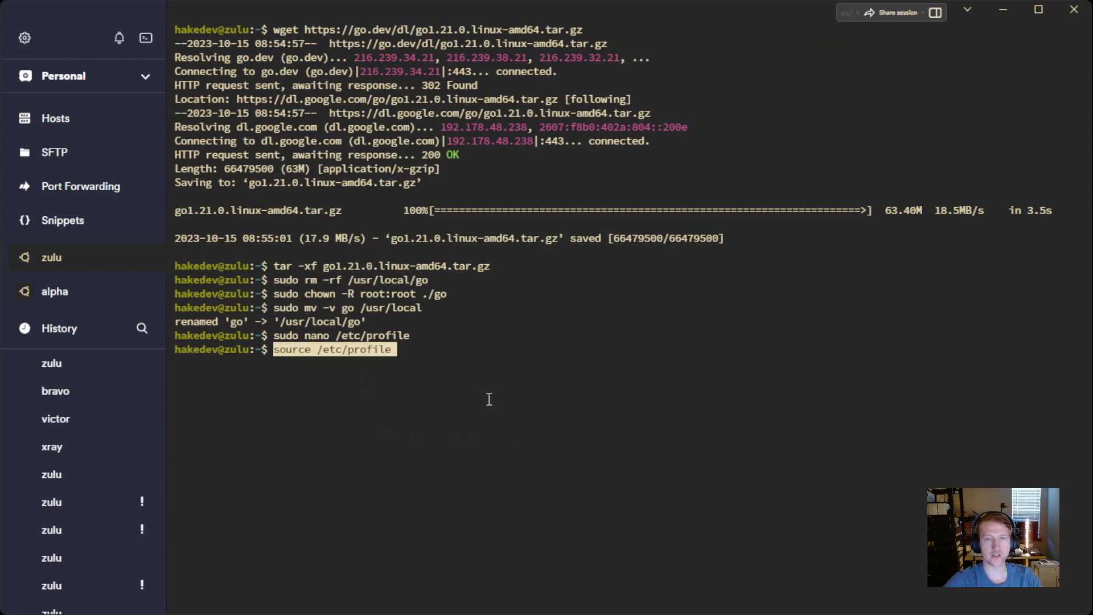
{"action": "key", "text": "Return"}
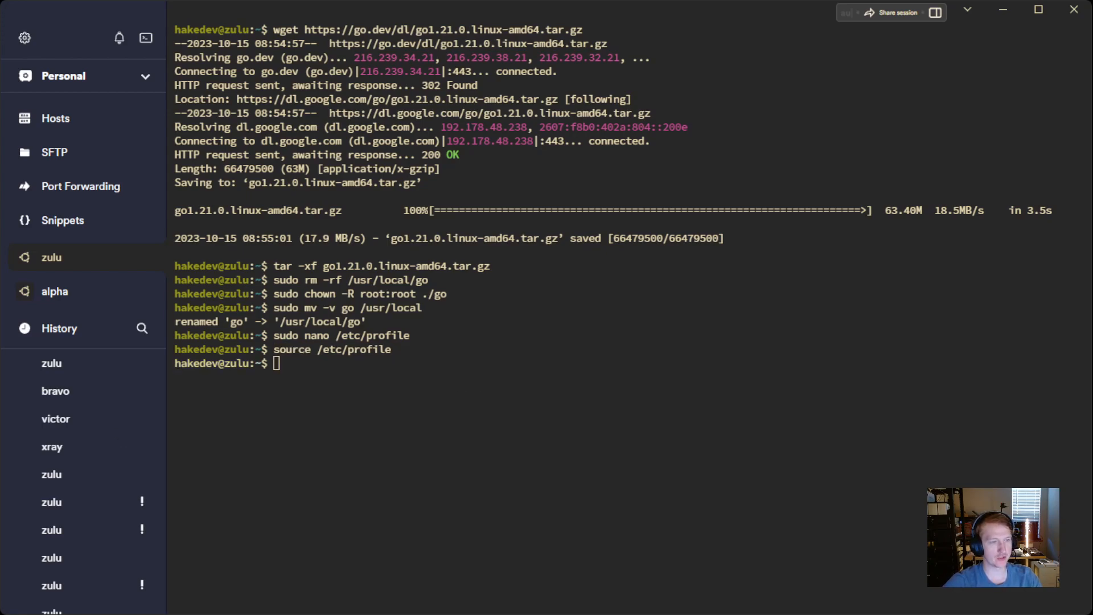
{"action": "left_click", "coordinate": [514, 434]}
{"action": "key", "text": "ctrl+shift+v"}
{"action": "key", "text": "Return"}
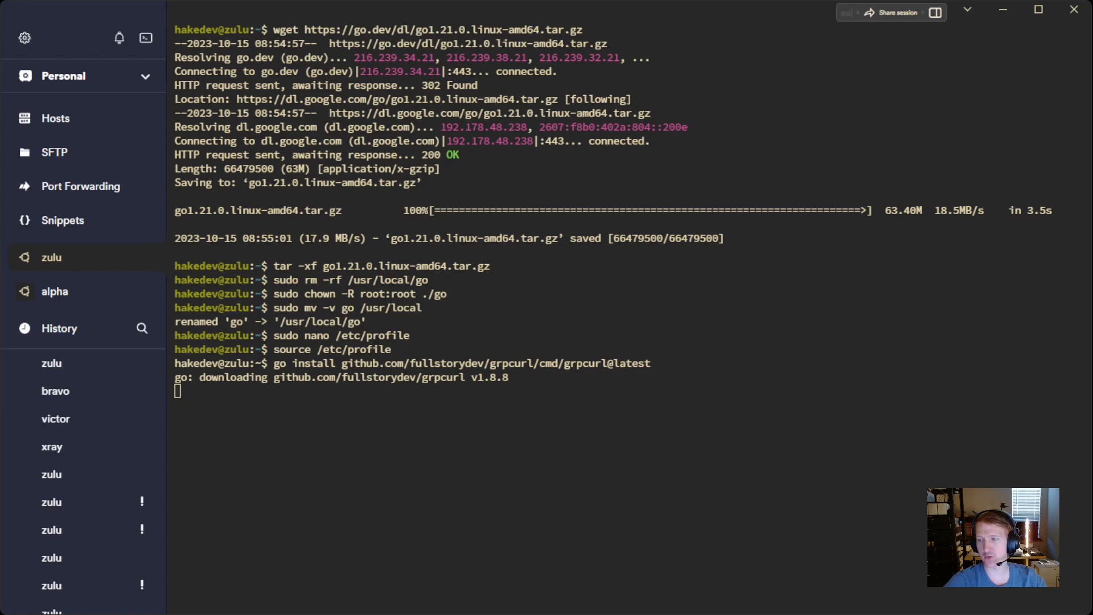
{"action": "key", "text": "alt+Tab"}
- Highlight the three Spacemesh node addresses 172.18.0.101–103 in Portainer's container list
{"action": "left_click", "coordinate": [243, 15]}
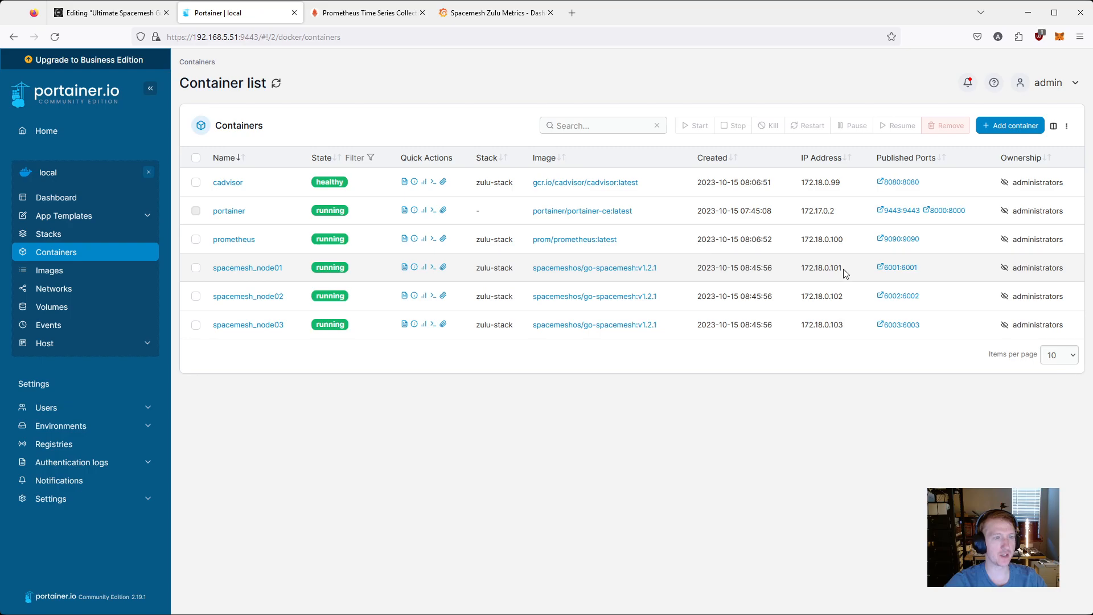
{"action": "mouse_move", "coordinate": [843, 269]}
{"action": "left_mouse_down"}
{"action": "mouse_move", "coordinate": [803, 271]}
{"action": "mouse_move", "coordinate": [804, 327]}
{"action": "left_mouse_up"}
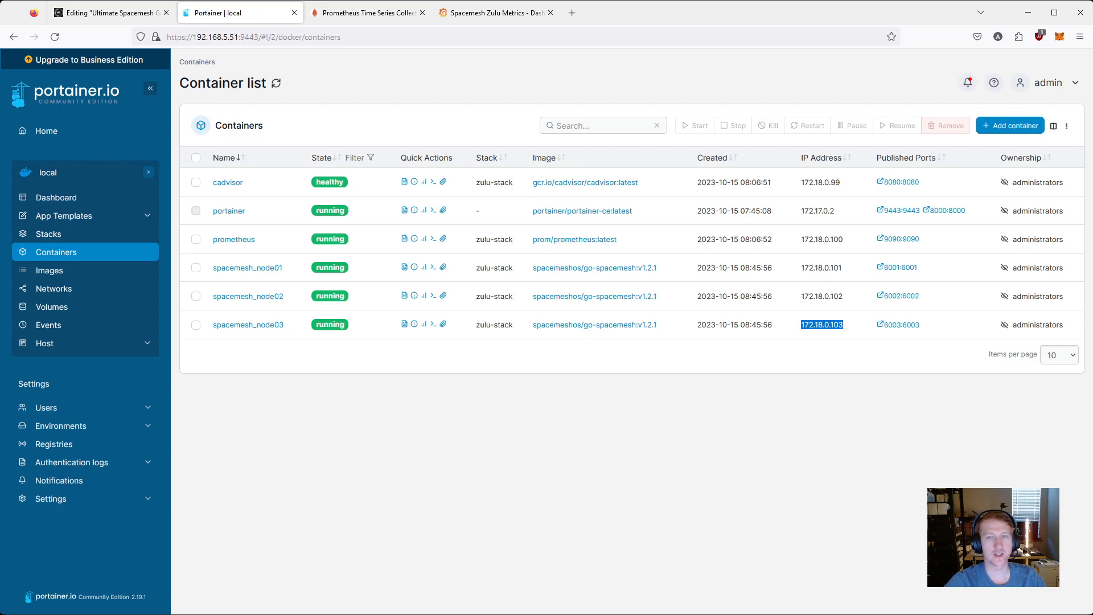
{"action": "key", "text": "alt+Tab"}
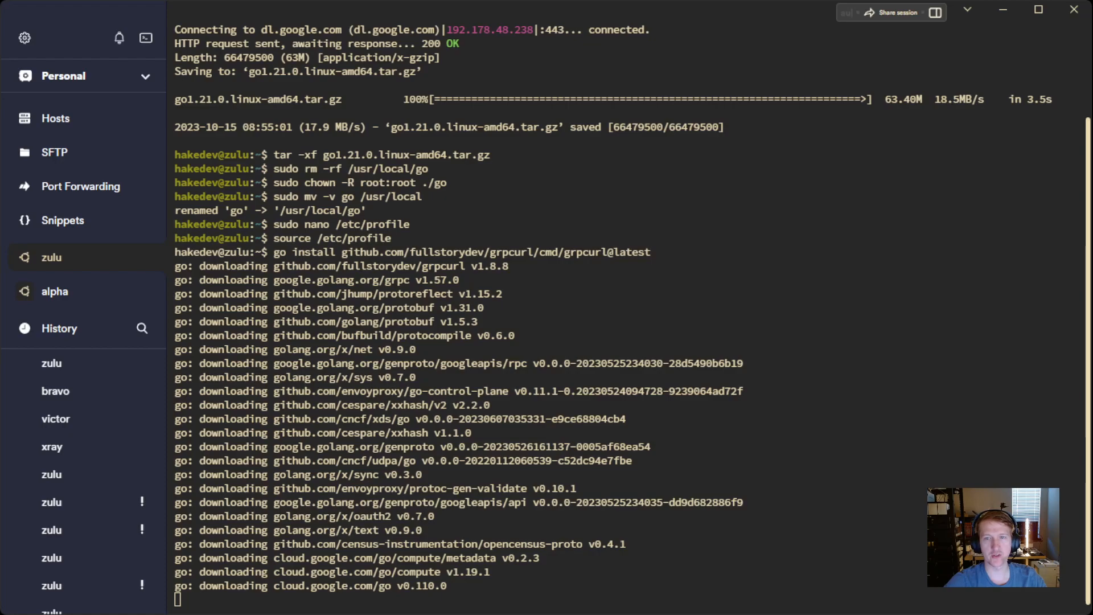
- Point out the grpcurl name in the install path, let it finish and clear the screen
{"action": "double_click", "coordinate": [598, 252]}
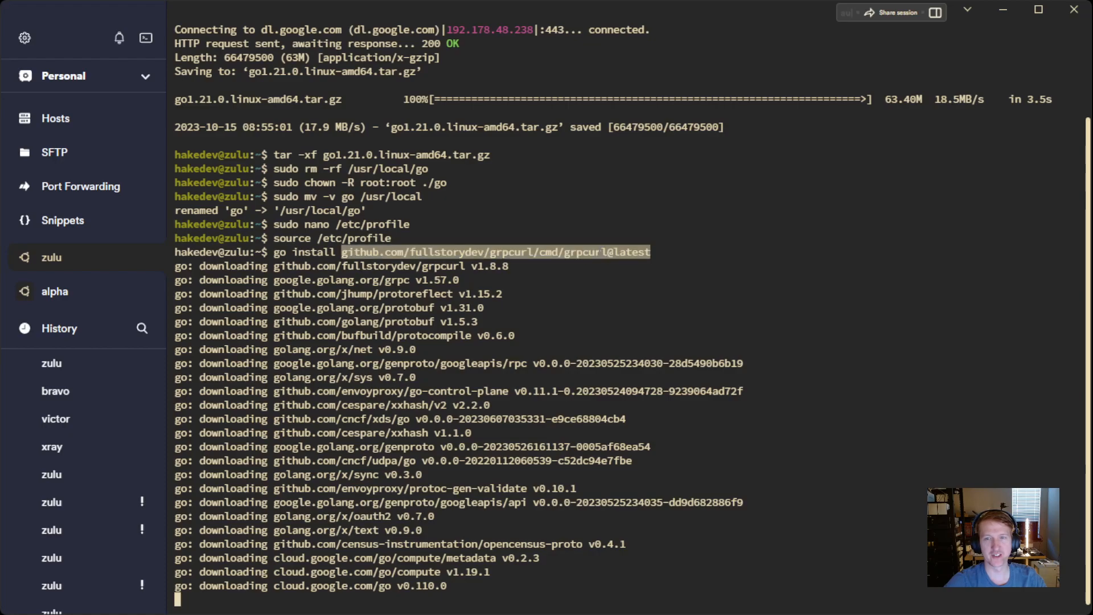
{"action": "left_click_drag", "start_coordinate": [564, 253], "coordinate": [583, 252]}
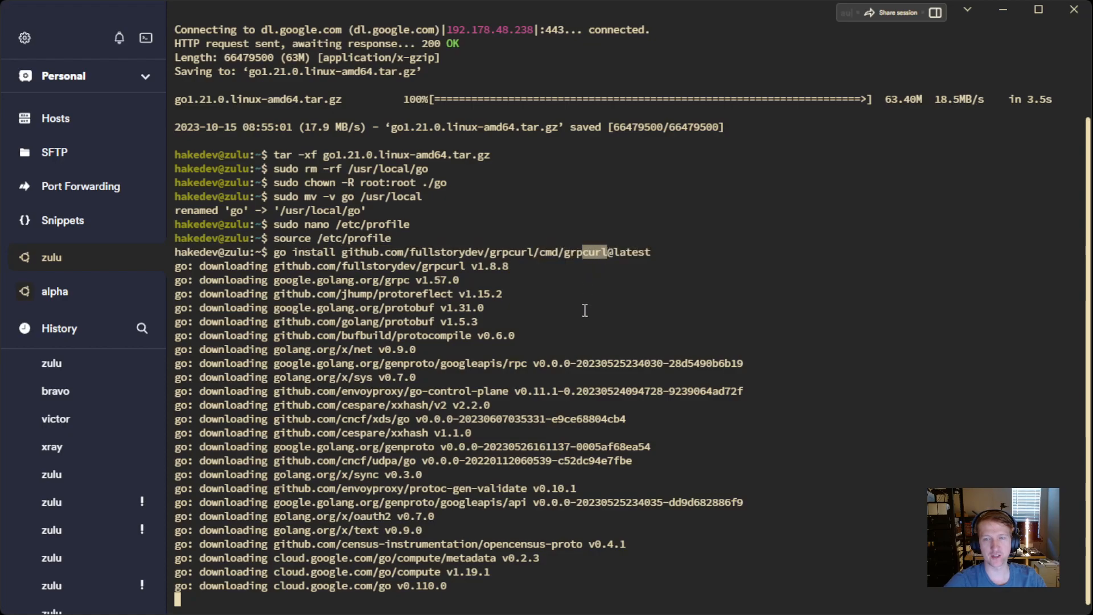
{"action": "left_click", "coordinate": [567, 256]}
{"action": "left_click_drag", "start_coordinate": [564, 256], "coordinate": [602, 261]}
{"action": "left_click", "coordinate": [375, 548]}
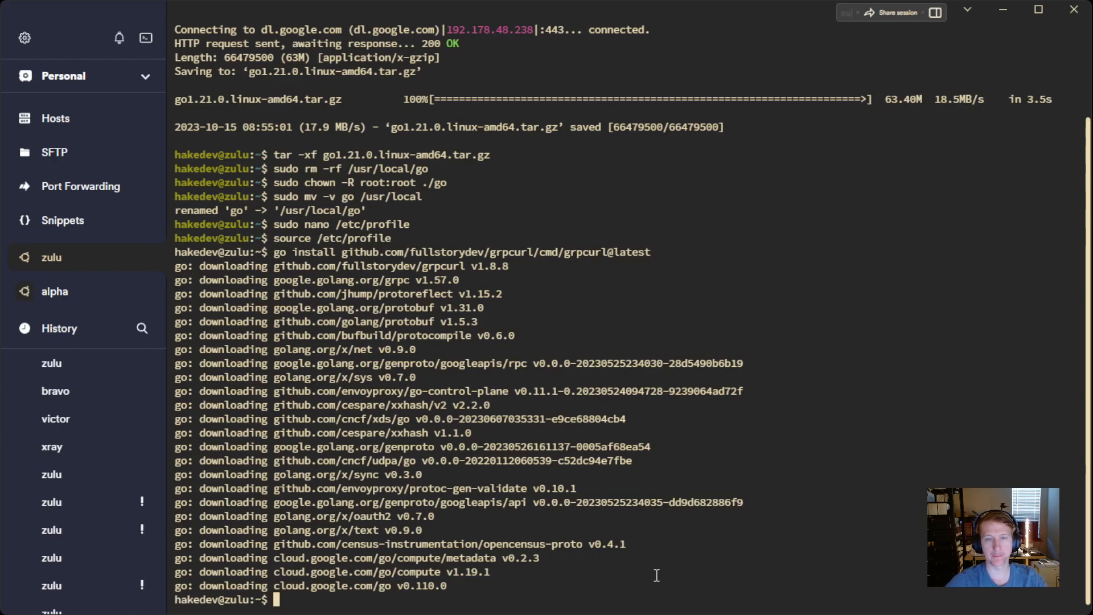
{"action": "type", "text": "clear"}
{"action": "key", "text": "Return"}
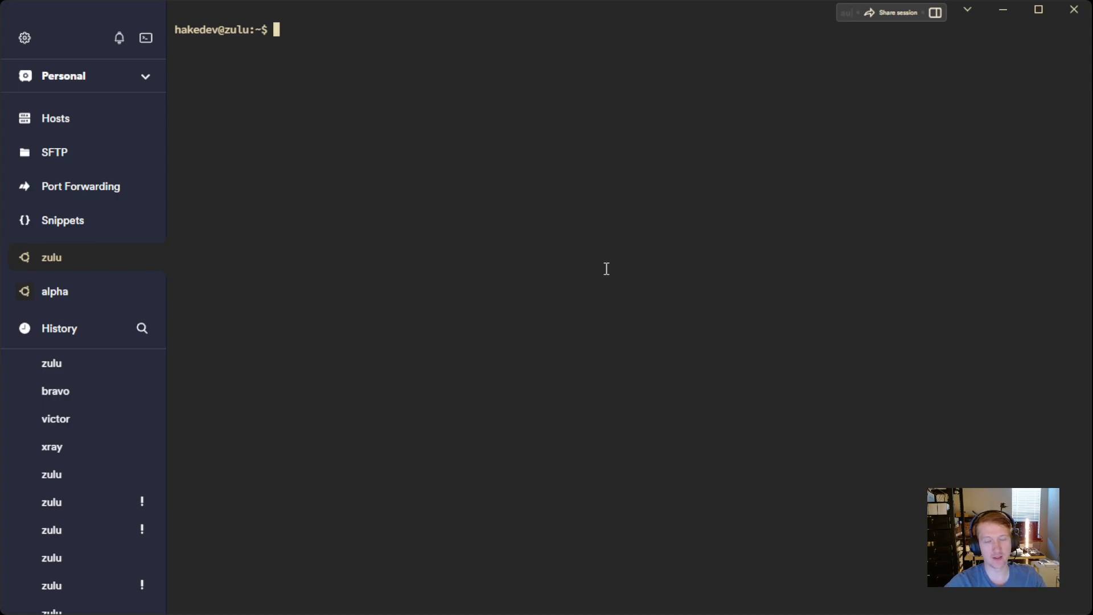
- Paste the grpcurl NodeService.Status query and replace localhost with 172.18.0.101
{"action": "key", "text": "ctrl+v"}
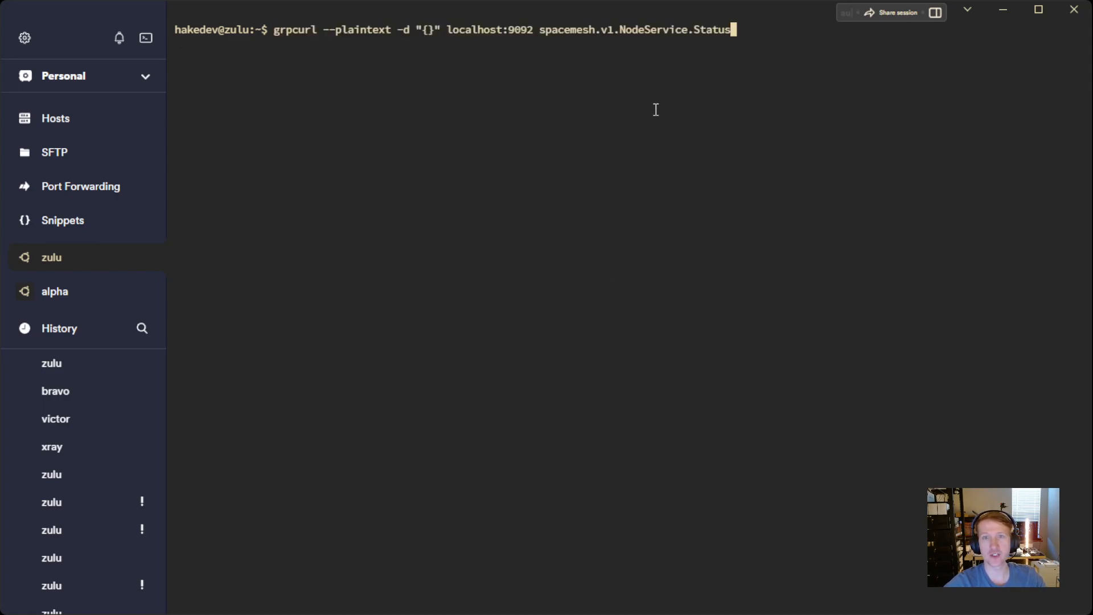
{"action": "key", "text": "Left"}
{"action": "key", "text": "Left"}
{"action": "key", "text": "Left"}
{"action": "key", "text": "Left"}
{"action": "key", "text": "Left"}
{"action": "key", "text": "Left"}
{"action": "key", "text": "Left"}
{"action": "key", "text": "Left"}
{"action": "key", "text": "Left"}
{"action": "key", "text": "Left"}
{"action": "key", "text": "Left"}
{"action": "key", "text": "Left"}
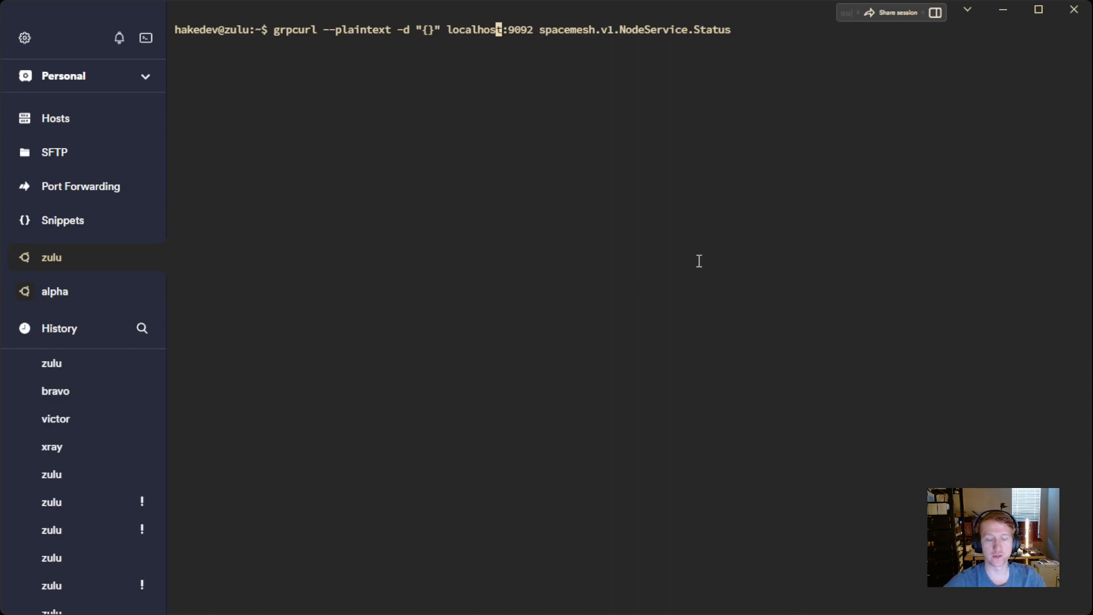
{"action": "key", "text": "Right"}
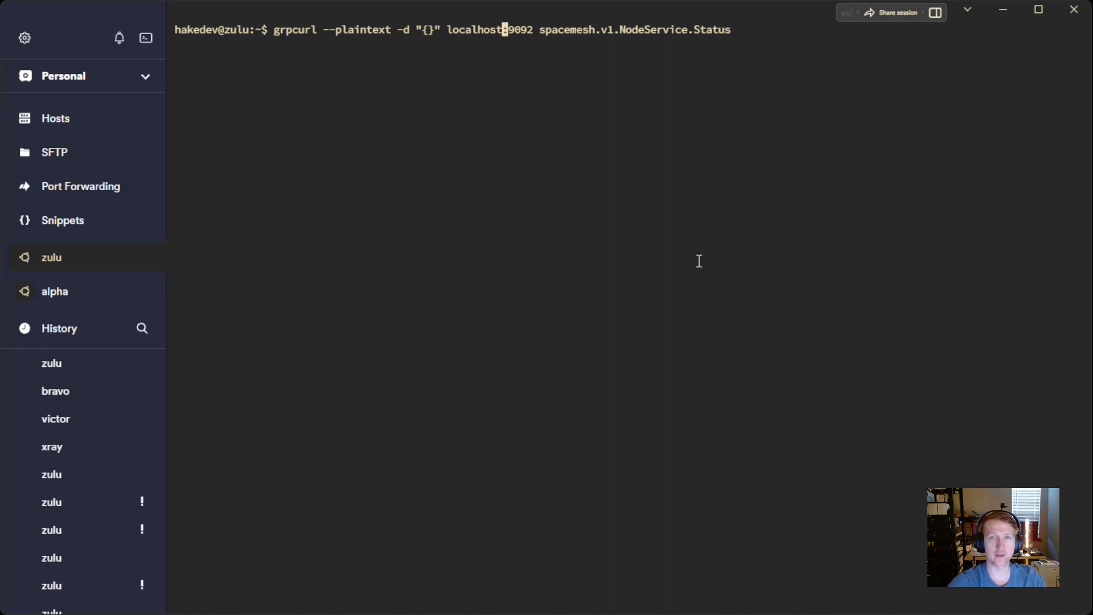
{"action": "key", "text": "BackSpace"}
{"action": "key", "text": "BackSpace"}
{"action": "key", "text": "BackSpace"}
{"action": "key", "text": "BackSpace"}
{"action": "key", "text": "BackSpace"}
{"action": "key", "text": "BackSpace"}
{"action": "key", "text": "BackSpace"}
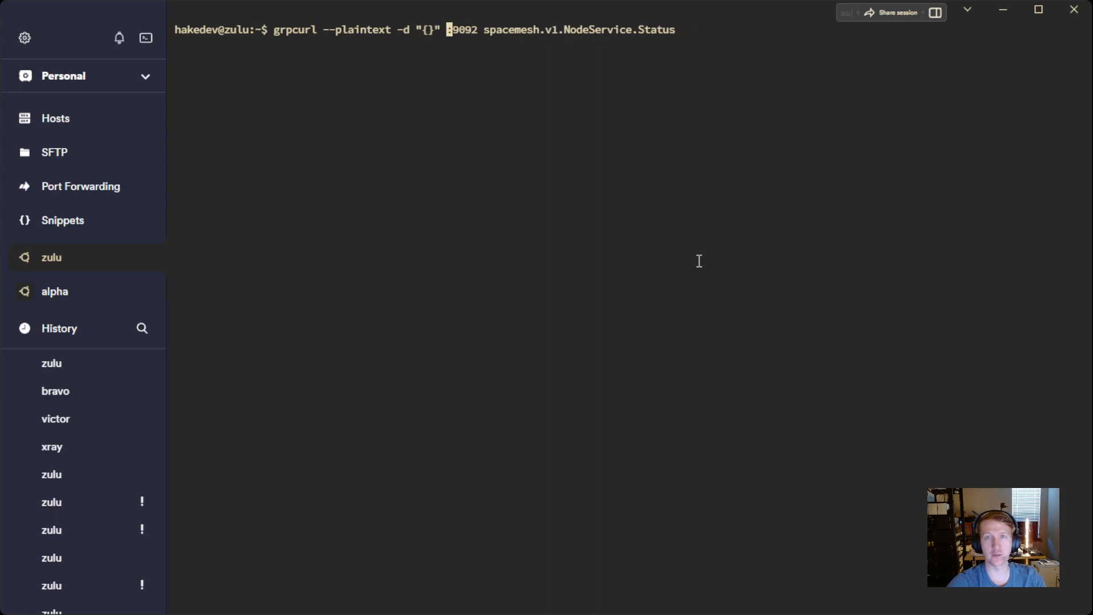
{"action": "type", "text": "172.18.0.101"}
- Run the status query for 172.18.0.101 and highlight its peer count and synced layer 8063
{"action": "key", "text": "Return"}
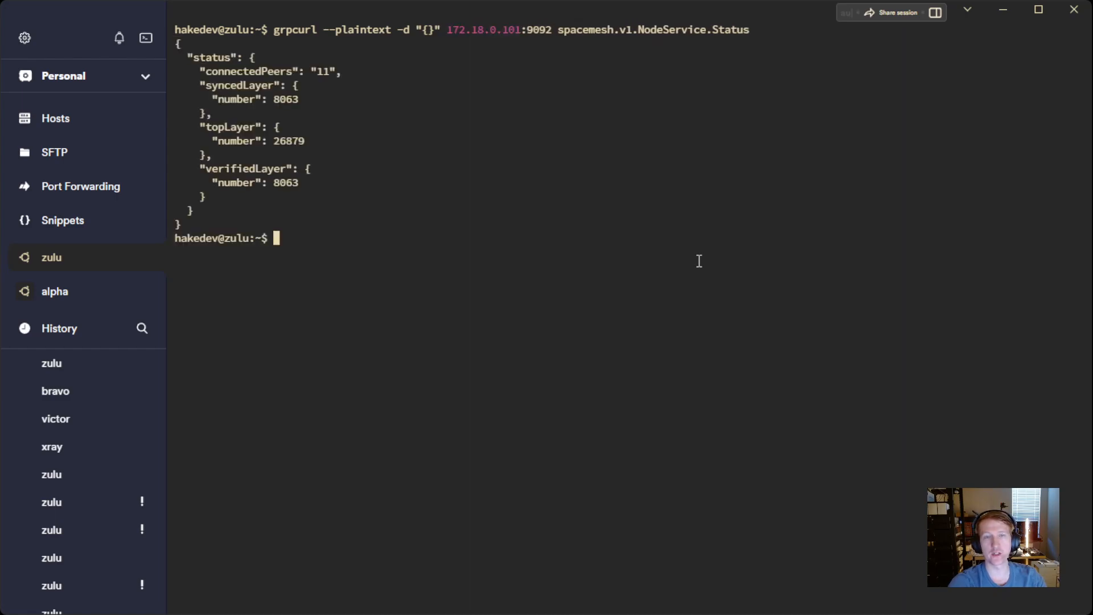
{"action": "left_click_drag", "start_coordinate": [323, 183], "coordinate": [151, 64]}
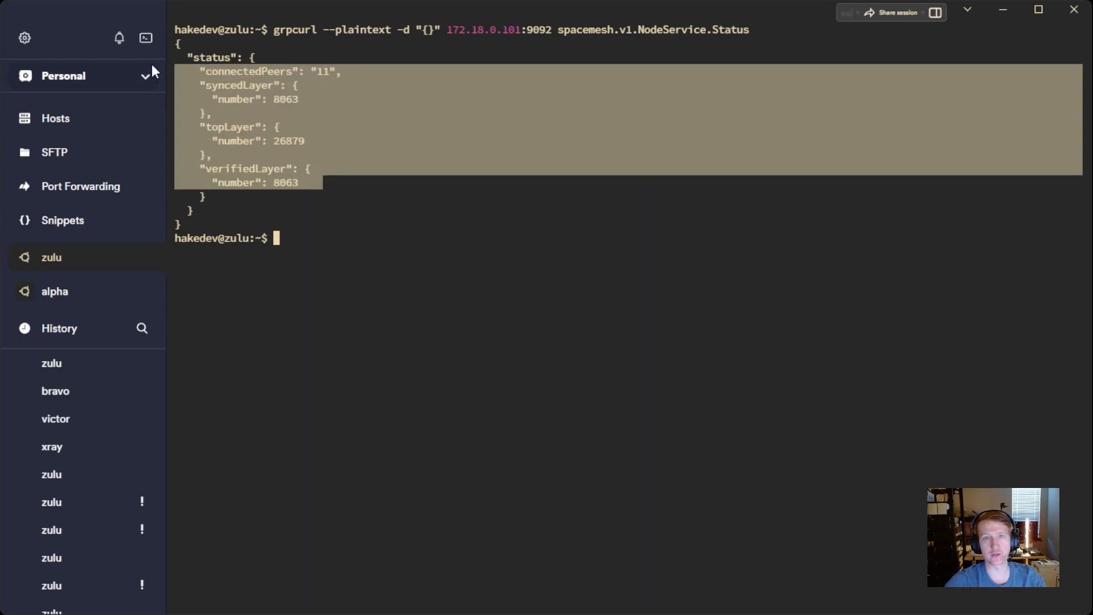
{"action": "left_click", "coordinate": [416, 91]}
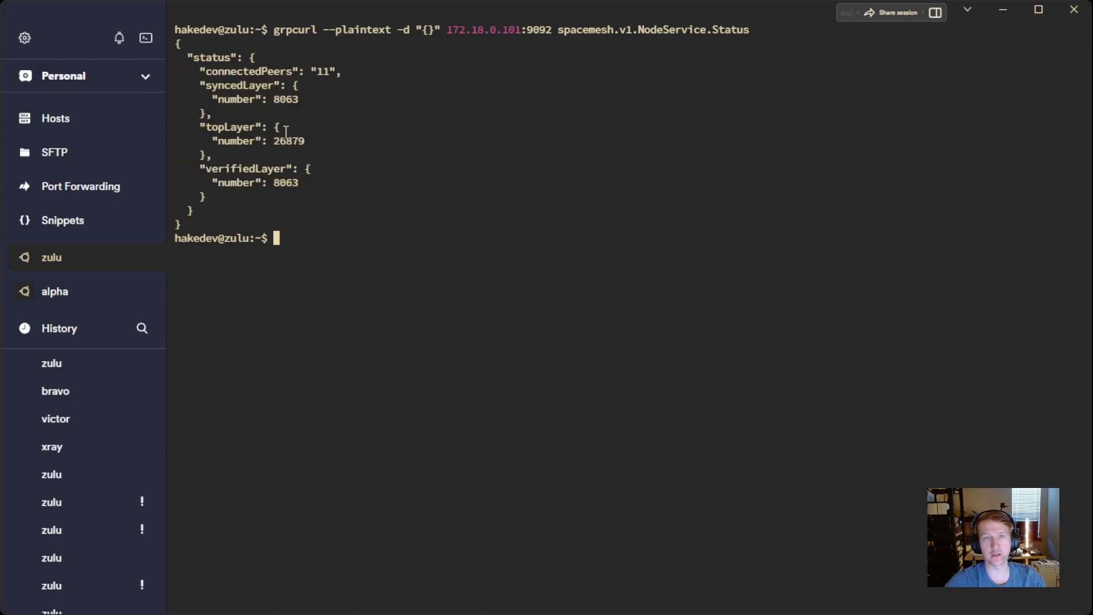
{"action": "double_click", "coordinate": [288, 101]}
{"action": "left_click", "coordinate": [384, 260]}
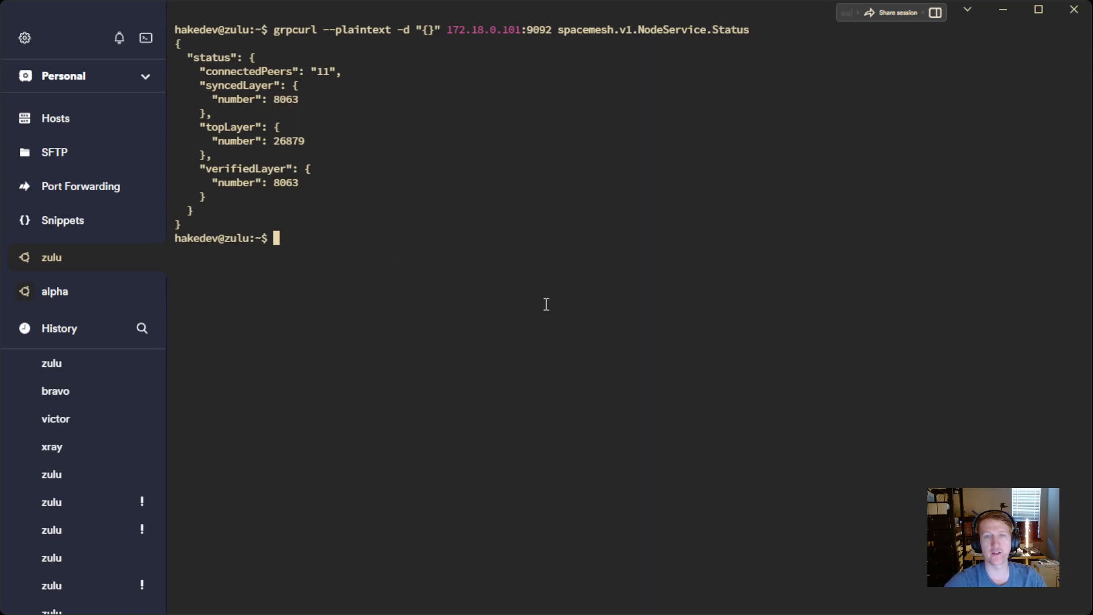
- Rerun the status query for nodes 172.18.0.102 and 172.18.0.103, reporting 13 and 5 peers
{"action": "key", "text": "Up"}
{"action": "key", "text": "Left"}
{"action": "key", "text": "Left"}
{"action": "key", "text": "Left"}
{"action": "key", "text": "Left"}
{"action": "key", "text": "Left"}
{"action": "key", "text": "Left"}
{"action": "key", "text": "Left"}
{"action": "key", "text": "Left"}
{"action": "key", "text": "Left"}
{"action": "key", "text": "Left"}
{"action": "key", "text": "Left"}
{"action": "key", "text": "Left"}
{"action": "key", "text": "BackSpace"}
{"action": "type", "text": "2"}
{"action": "key", "text": "Return"}
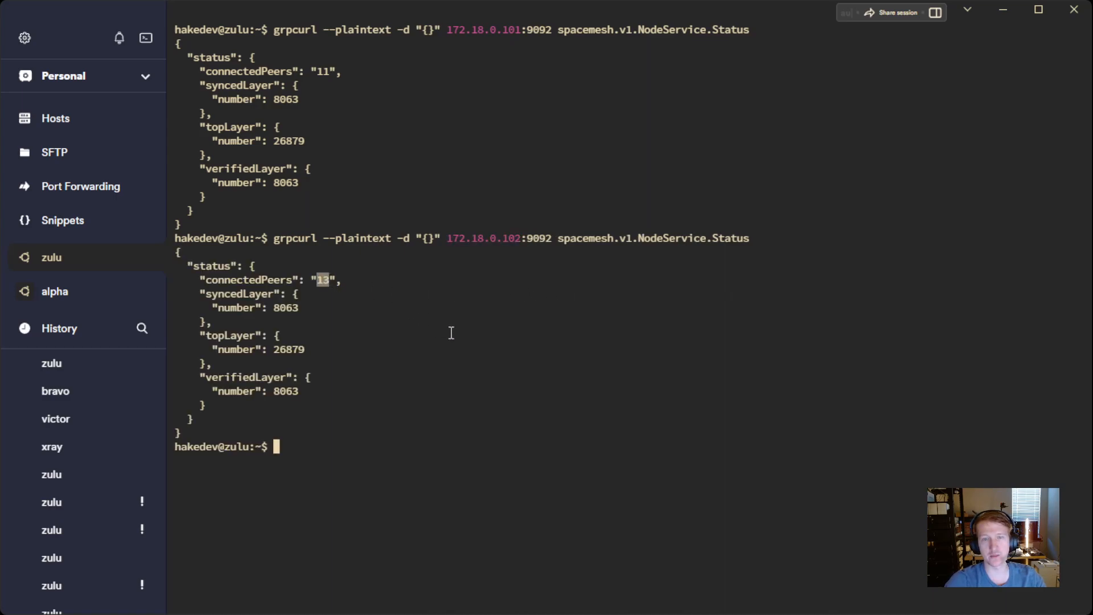
{"action": "key", "text": "Up"}
{"action": "key", "text": "Left"}
{"action": "key", "text": "Left"}
{"action": "key", "text": "Left"}
{"action": "key", "text": "Left"}
{"action": "key", "text": "Left"}
{"action": "key", "text": "Left"}
{"action": "key", "text": "Left"}
{"action": "key", "text": "Left"}
{"action": "key", "text": "Left"}
{"action": "key", "text": "Left"}
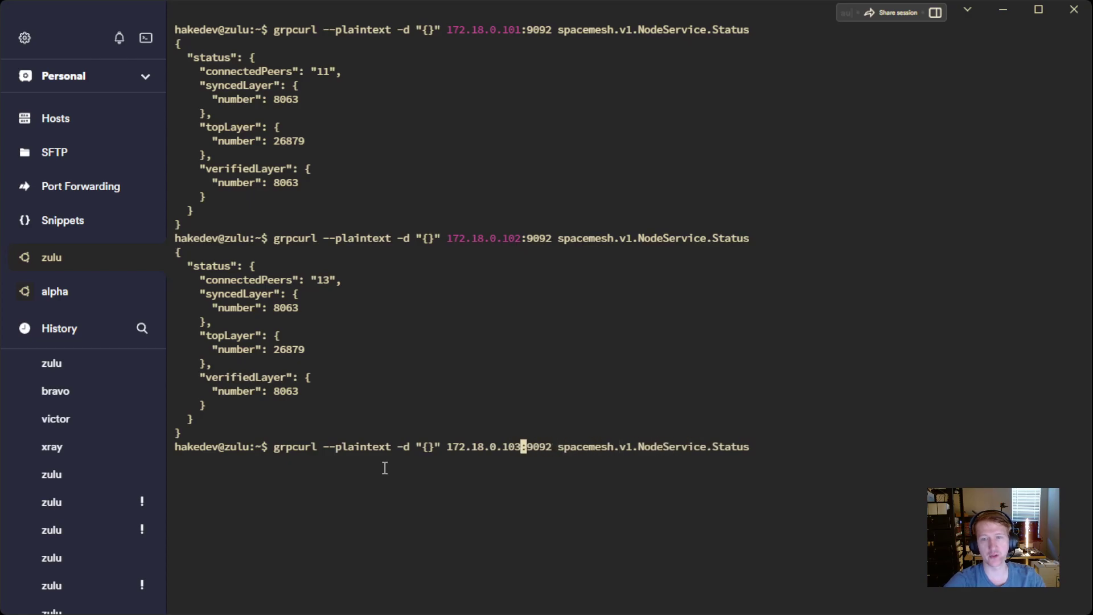
{"action": "key", "text": "Return"}
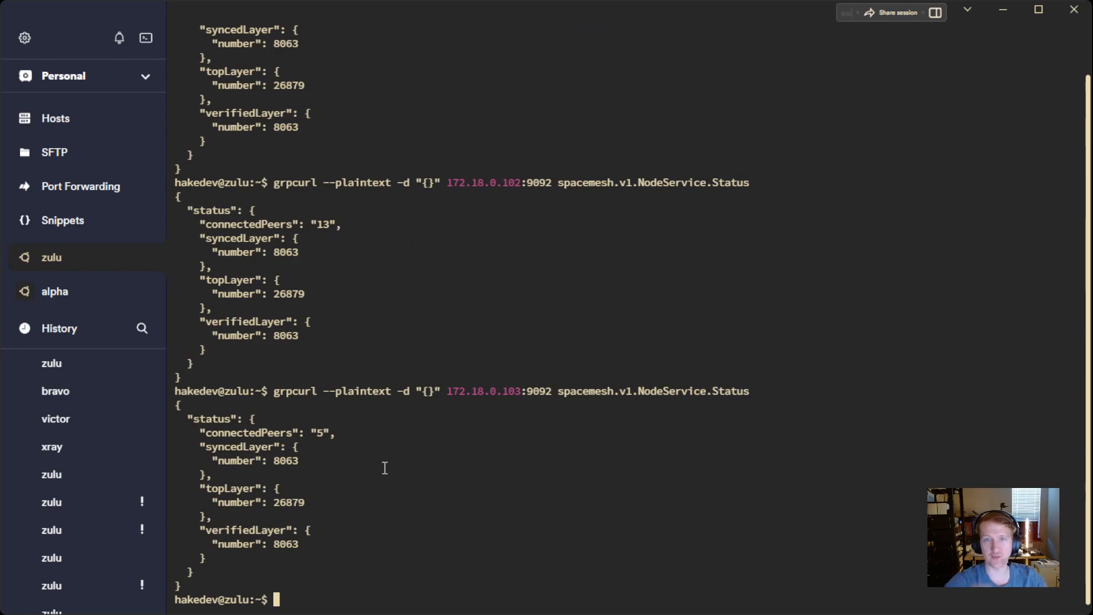
- Highlight the query command line and its 172.18.0.103 address in the output
{"action": "triple_click", "coordinate": [452, 395]}
{"action": "left_click", "coordinate": [519, 397]}
{"action": "left_click_drag", "start_coordinate": [454, 385], "coordinate": [524, 393]}
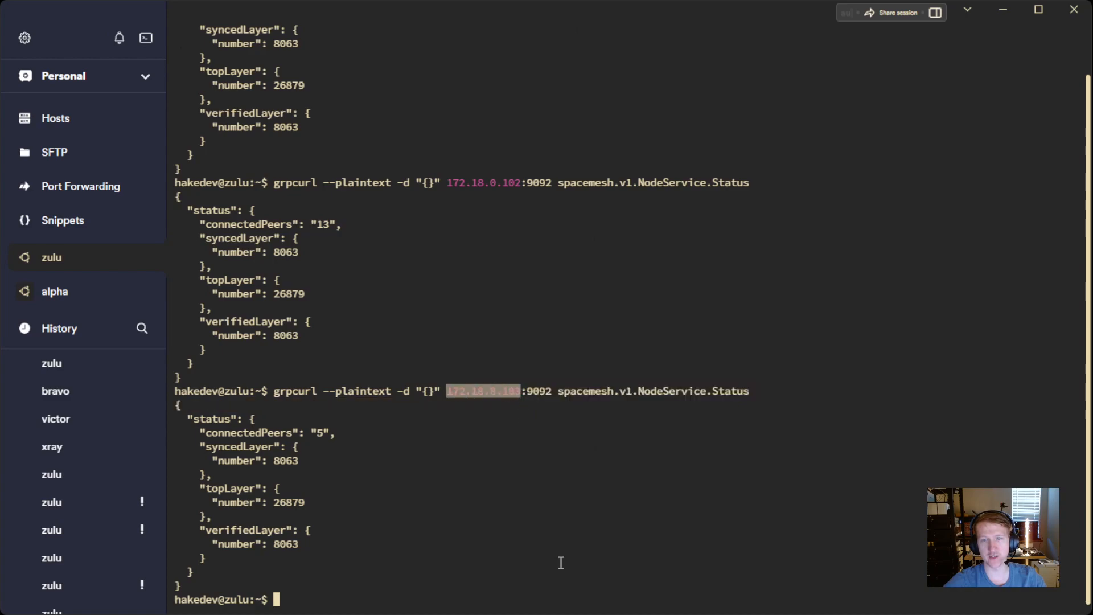
{"action": "left_click", "coordinate": [544, 497]}
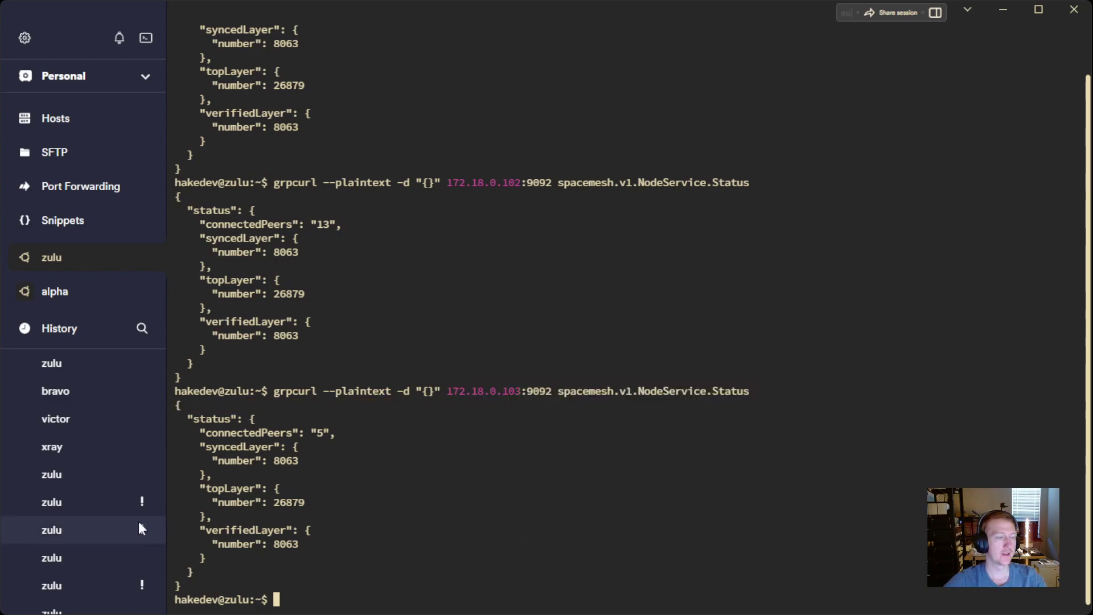
{"action": "type", "text": "clear"}
- Clear the terminal, return to the Substack draft in Firefox and switch to the Portainer page
{"action": "key", "text": "Return"}
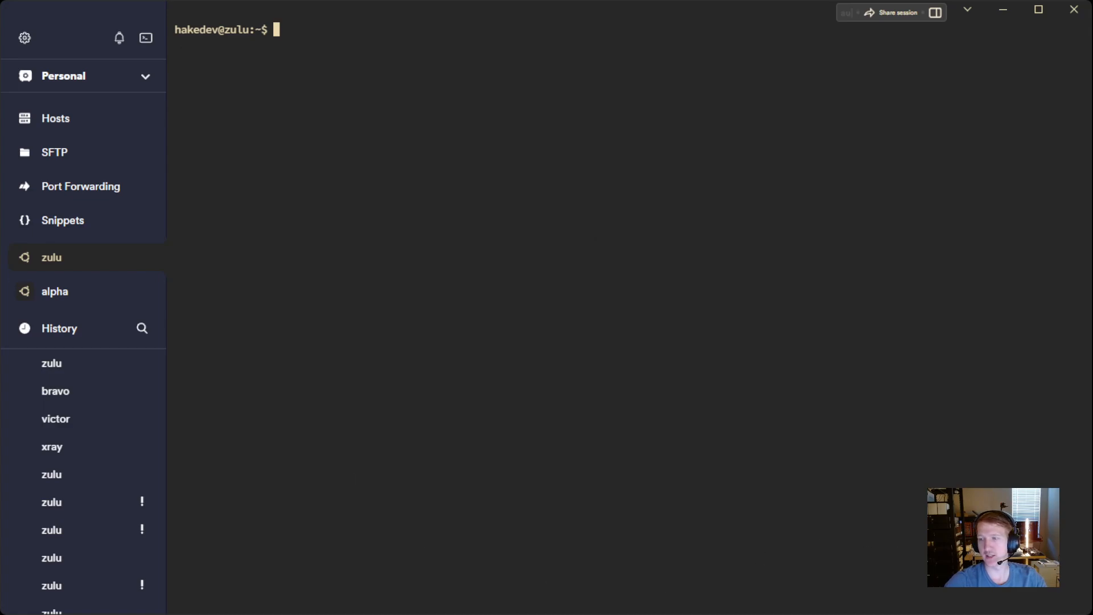
{"action": "key", "text": "alt+Tab"}
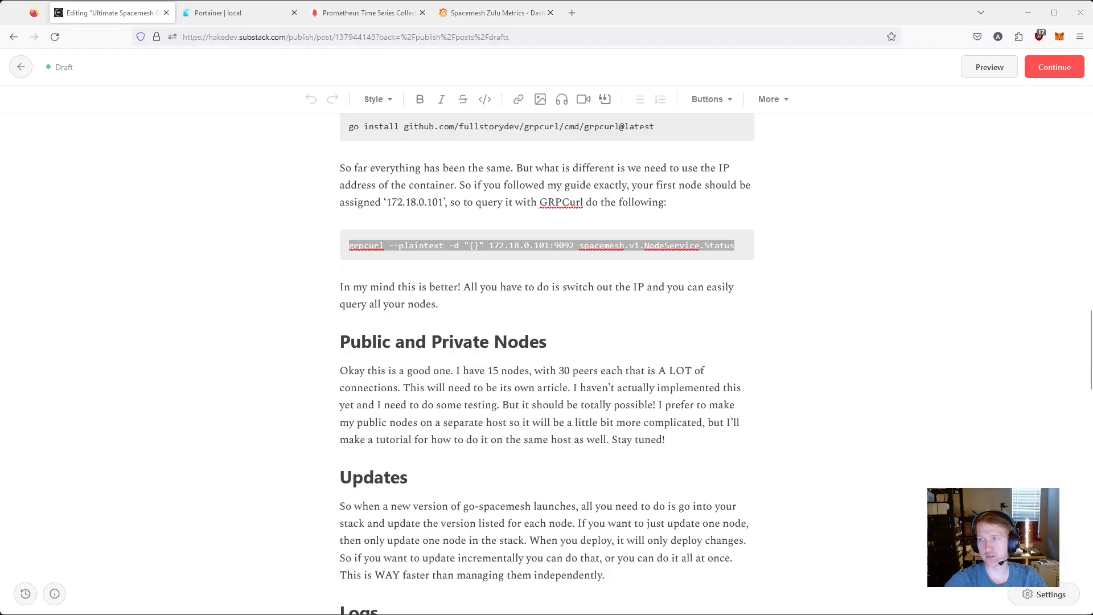
{"action": "left_click", "coordinate": [217, 12]}
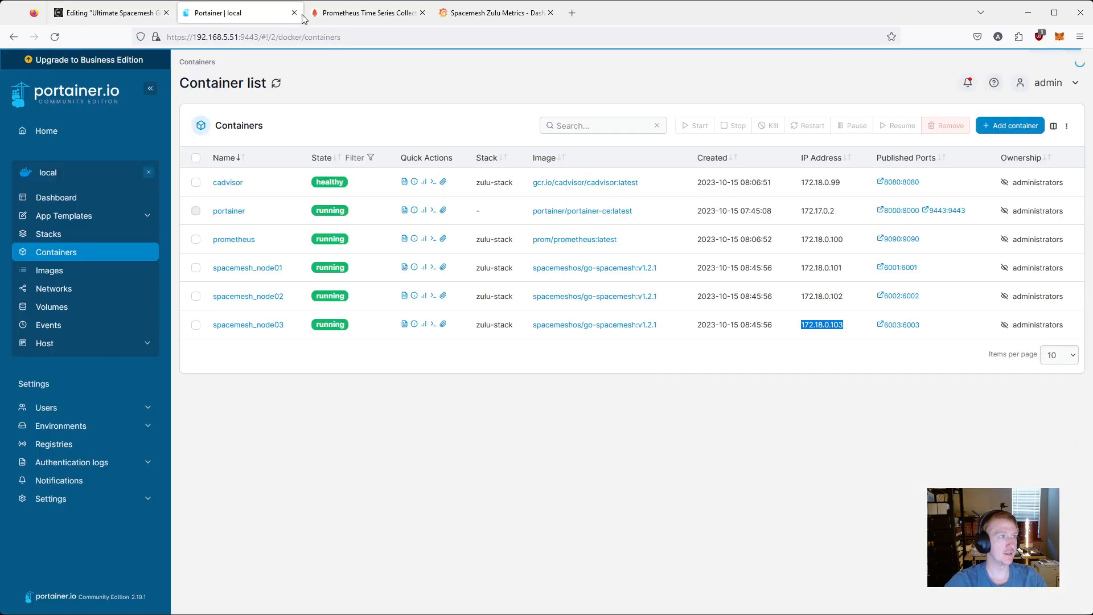
- Look through the Spacemesh Alpha Metrics dashboard in Grafana and return to the dashboards list
{"action": "left_click", "coordinate": [495, 12]}
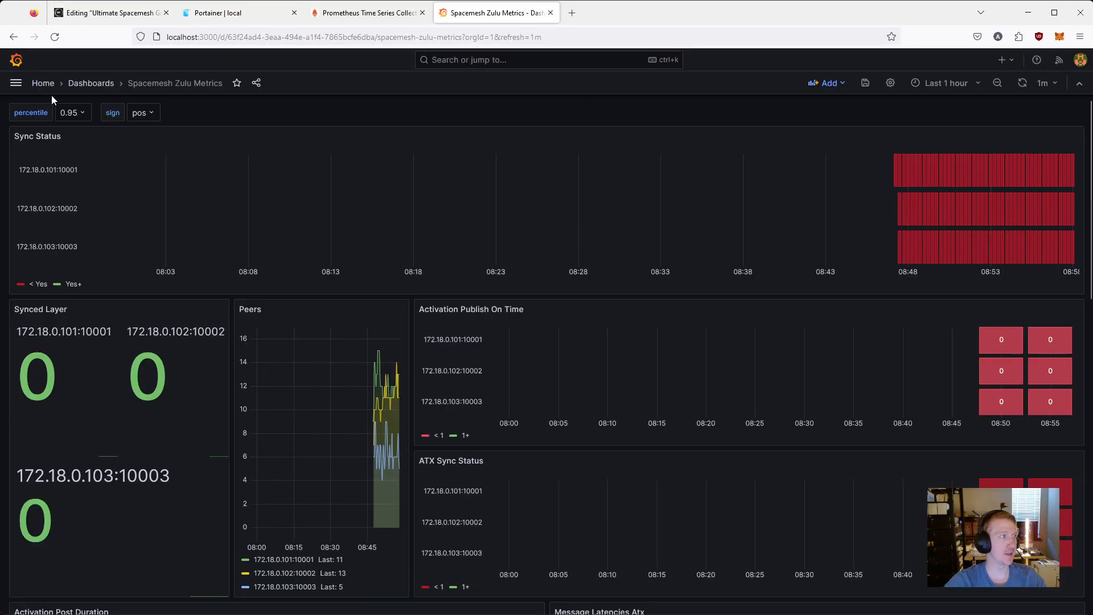
{"action": "left_click", "coordinate": [88, 85]}
{"action": "left_click", "coordinate": [296, 412]}
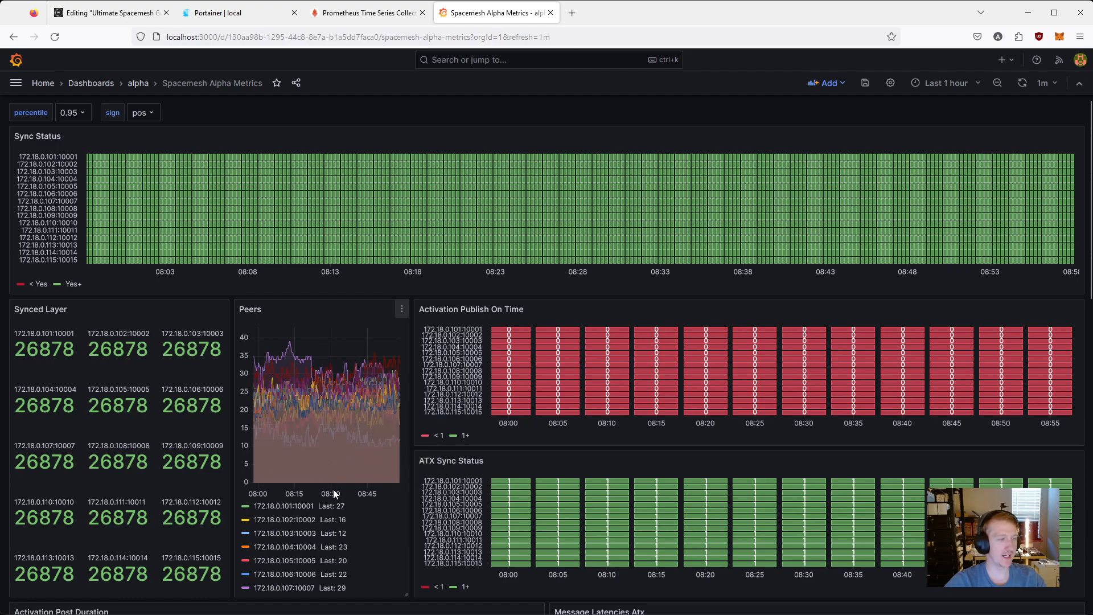
{"action": "scroll", "coordinate": [361, 532], "scroll_direction": "down", "scroll_amount": 2}
{"action": "scroll", "coordinate": [361, 533], "scroll_direction": "down", "scroll_amount": 2}
{"action": "scroll", "coordinate": [360, 535], "scroll_direction": "down", "scroll_amount": 1}
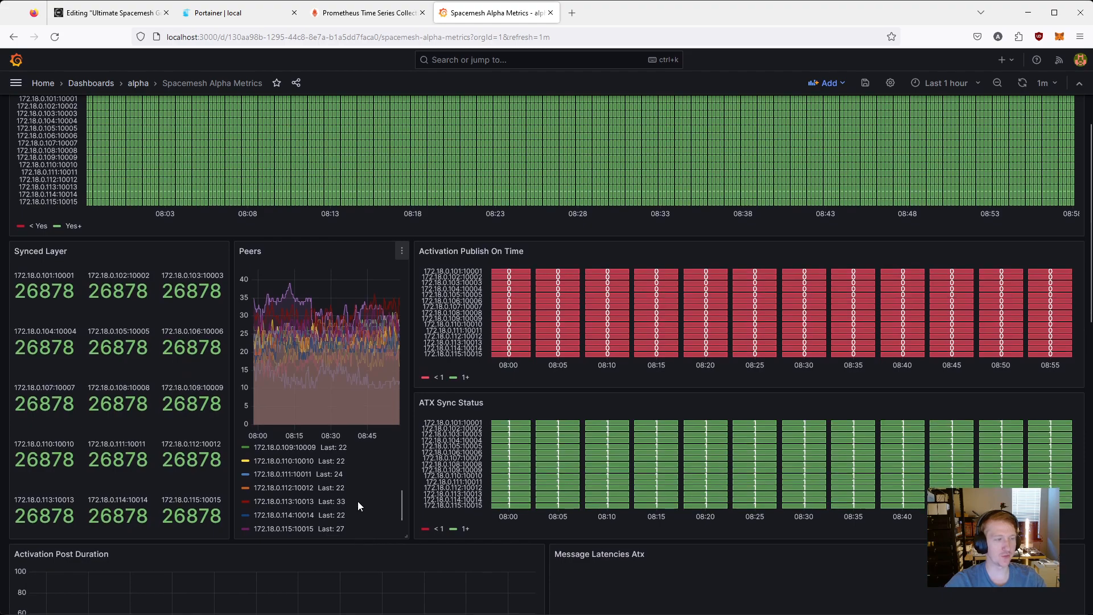
{"action": "scroll", "coordinate": [358, 502], "scroll_direction": "up", "scroll_amount": 2}
{"action": "scroll", "coordinate": [358, 501], "scroll_direction": "up", "scroll_amount": 2}
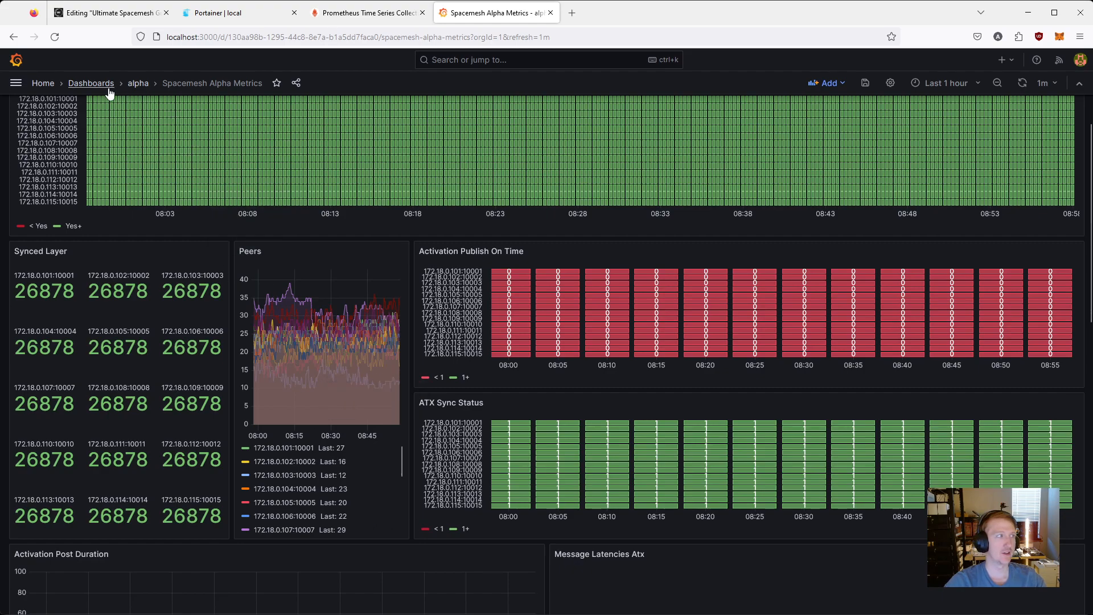
{"action": "left_click", "coordinate": [90, 84]}
{"action": "scroll", "coordinate": [316, 470], "scroll_direction": "down", "scroll_amount": 2}
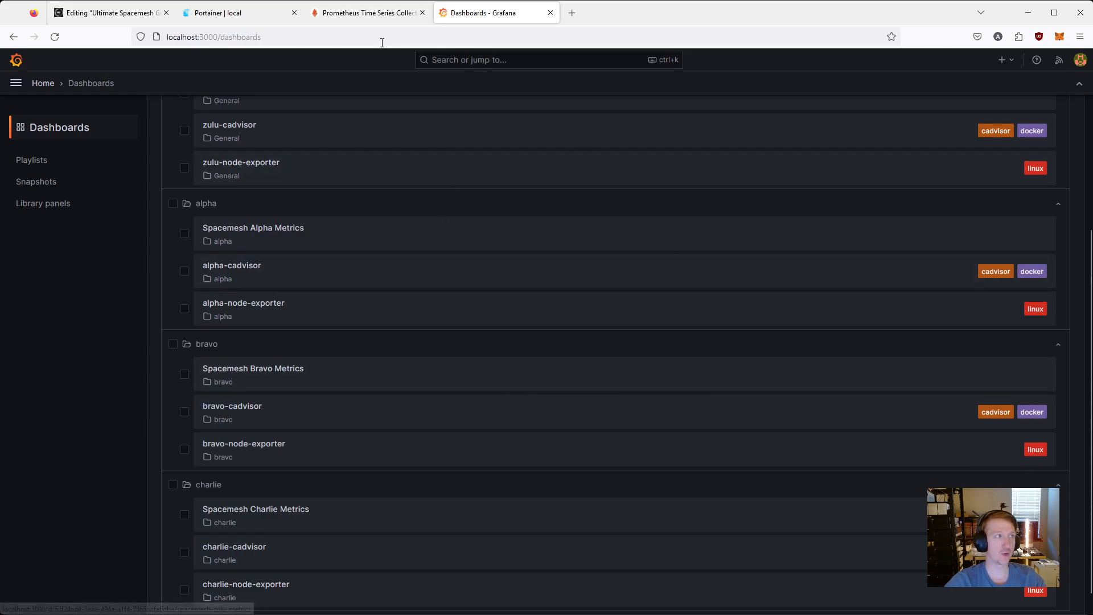
- Go from the Substack draft to Portainer's zulu-stack and open its compose file in the editor
{"action": "left_click", "coordinate": [134, 21]}
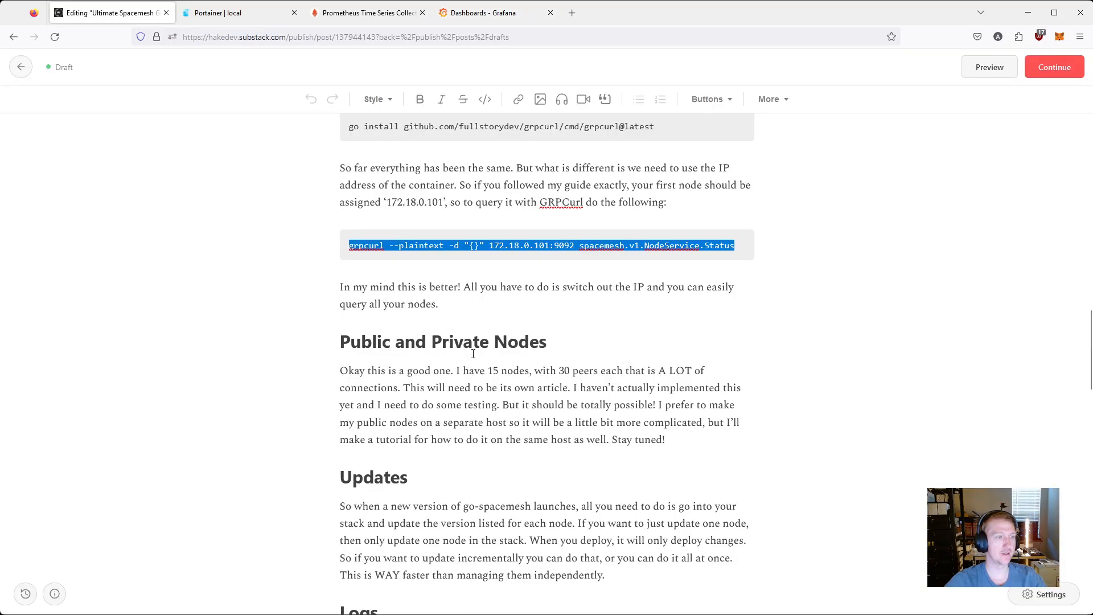
{"action": "scroll", "coordinate": [487, 349], "scroll_direction": "down", "scroll_amount": 5}
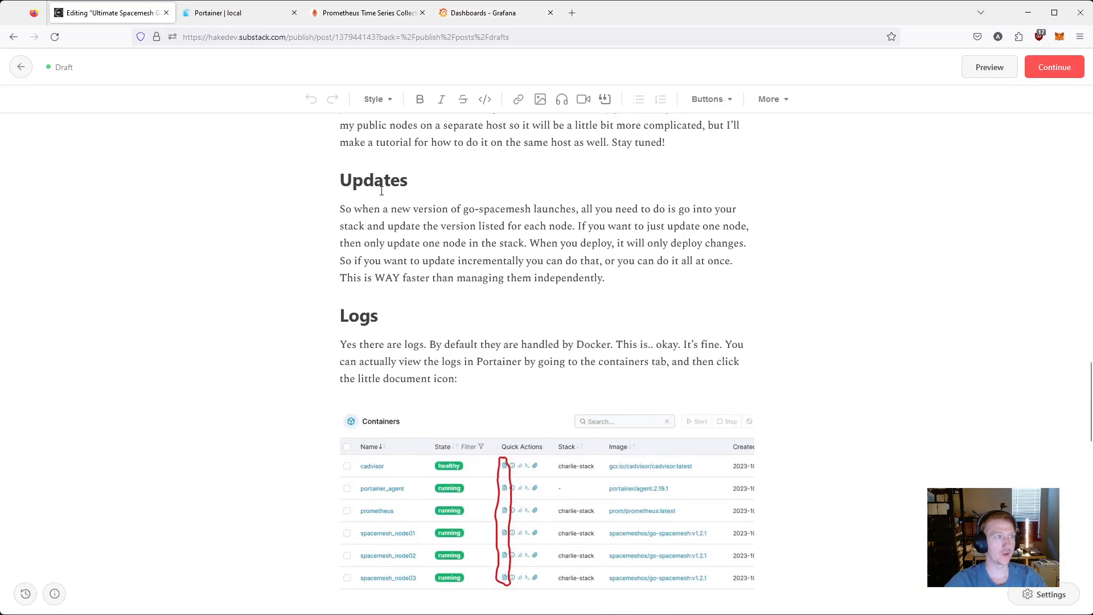
{"action": "left_click", "coordinate": [229, 16]}
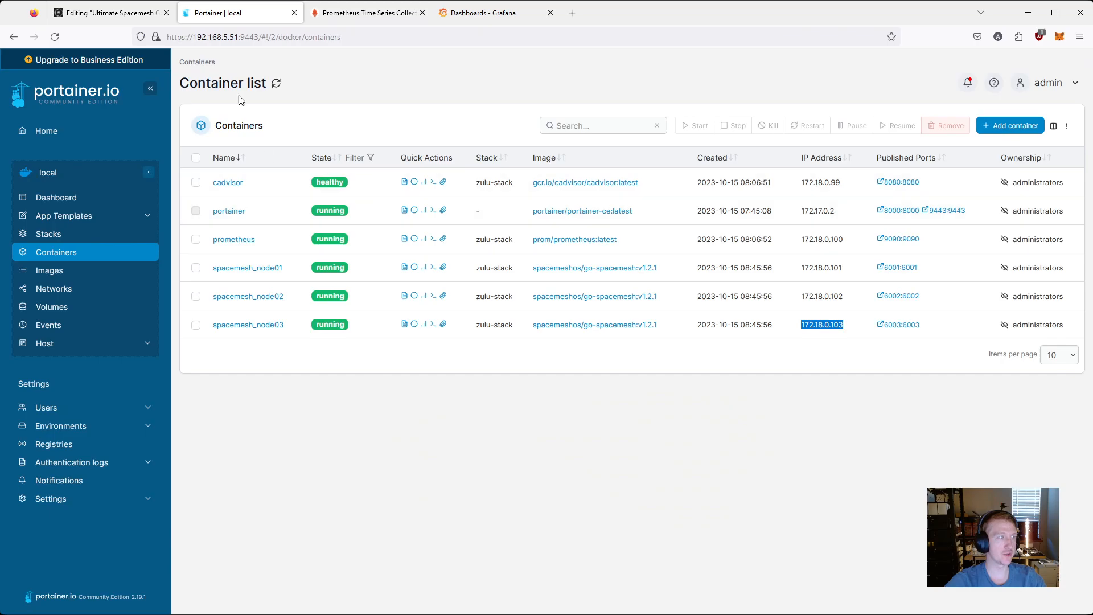
{"action": "left_click", "coordinate": [51, 233]}
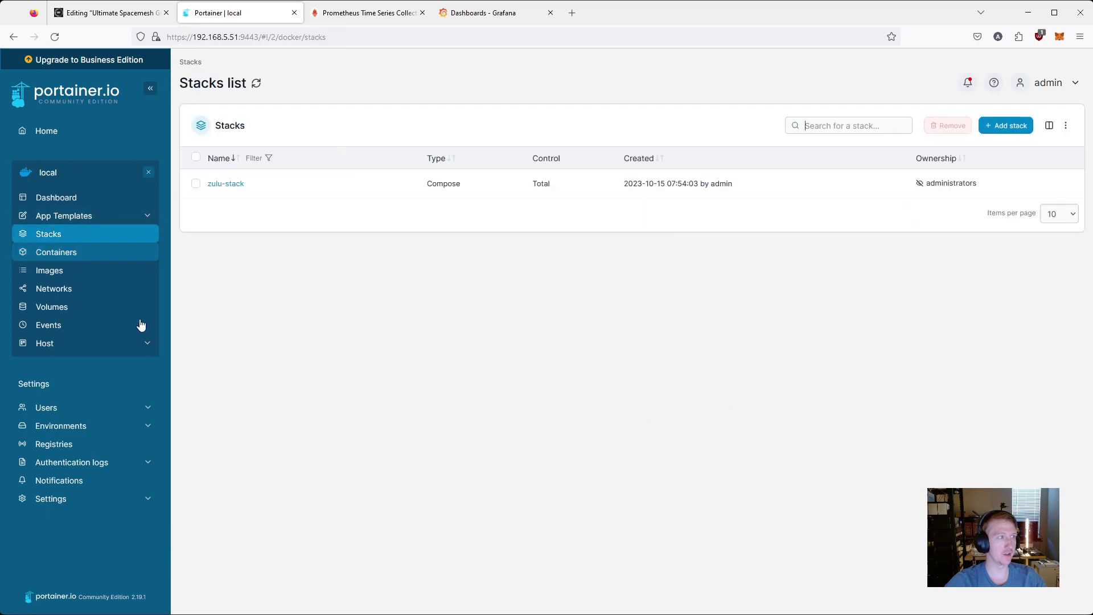
{"action": "left_click", "coordinate": [229, 185]}
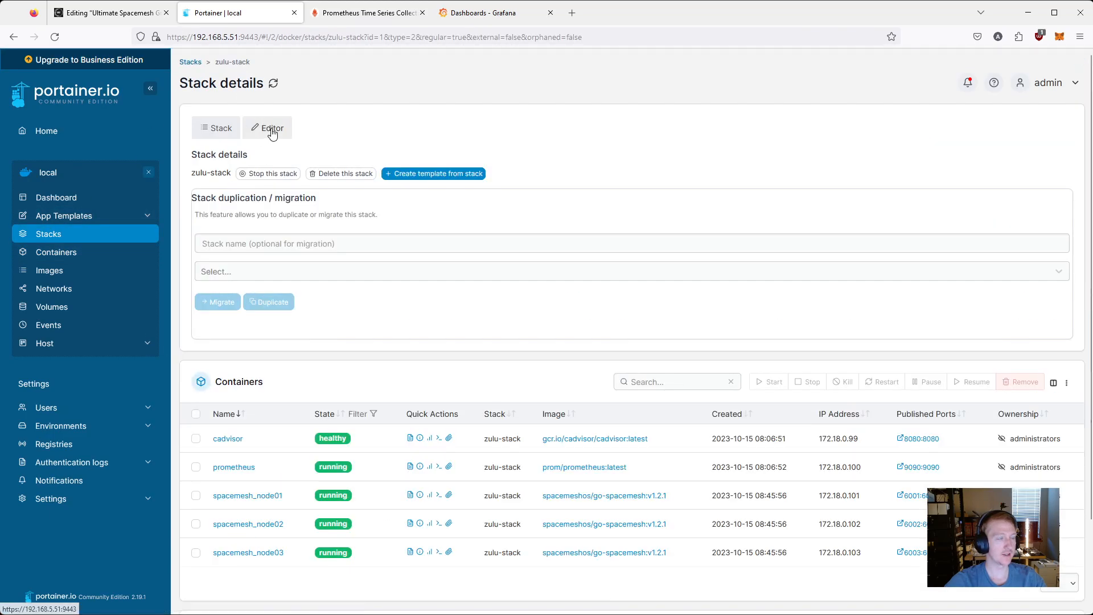
{"action": "left_click", "coordinate": [273, 129]}
- Change the node image tags toward v1.2.1 and head to Containers without saving
{"action": "left_click", "coordinate": [403, 246]}
{"action": "left_click", "coordinate": [402, 402]}
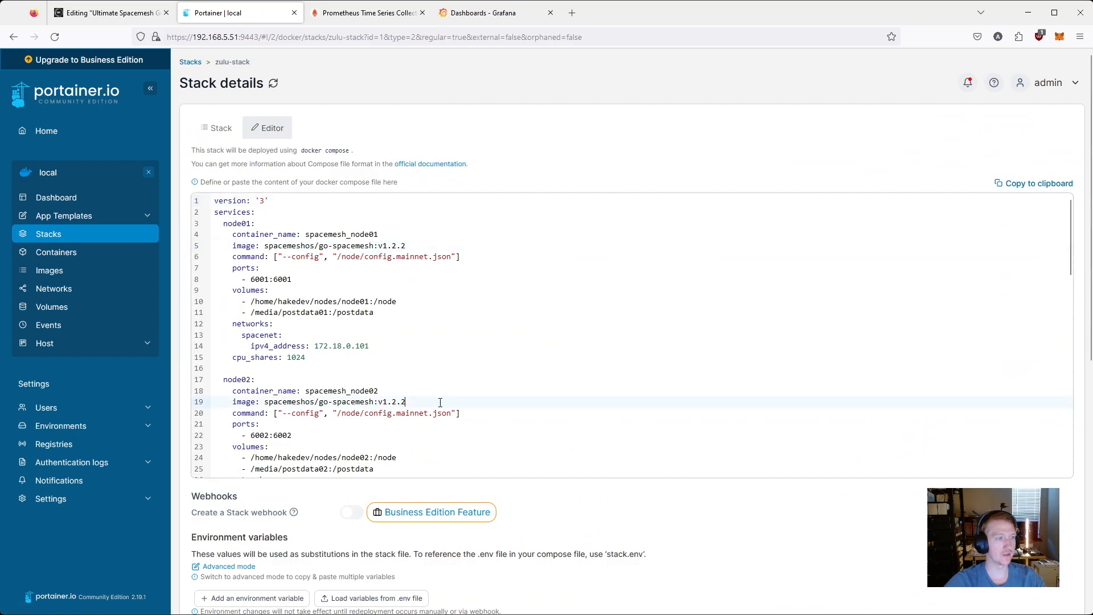
{"action": "key", "text": "BackSpace"}
{"action": "type", "text": "1"}
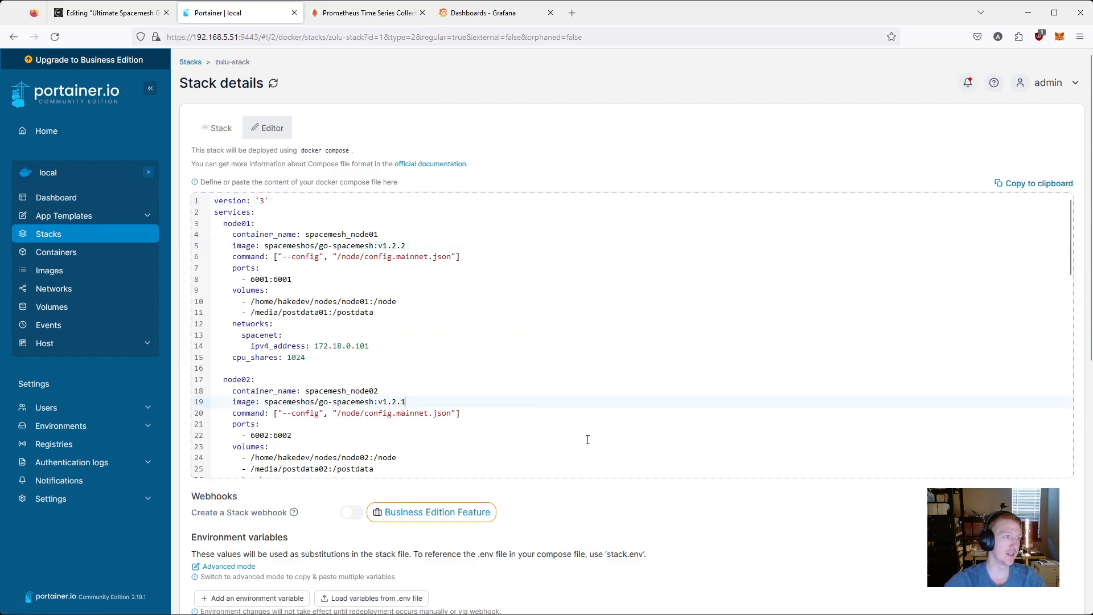
{"action": "scroll", "coordinate": [427, 428], "scroll_direction": "down", "scroll_amount": 3}
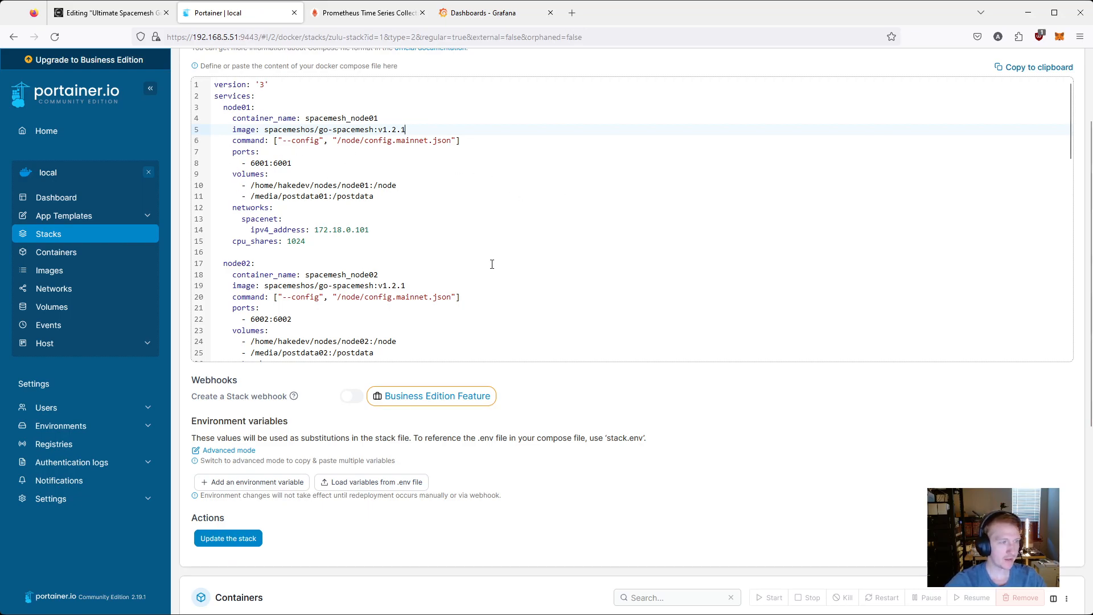
{"action": "left_click", "coordinate": [51, 270]}
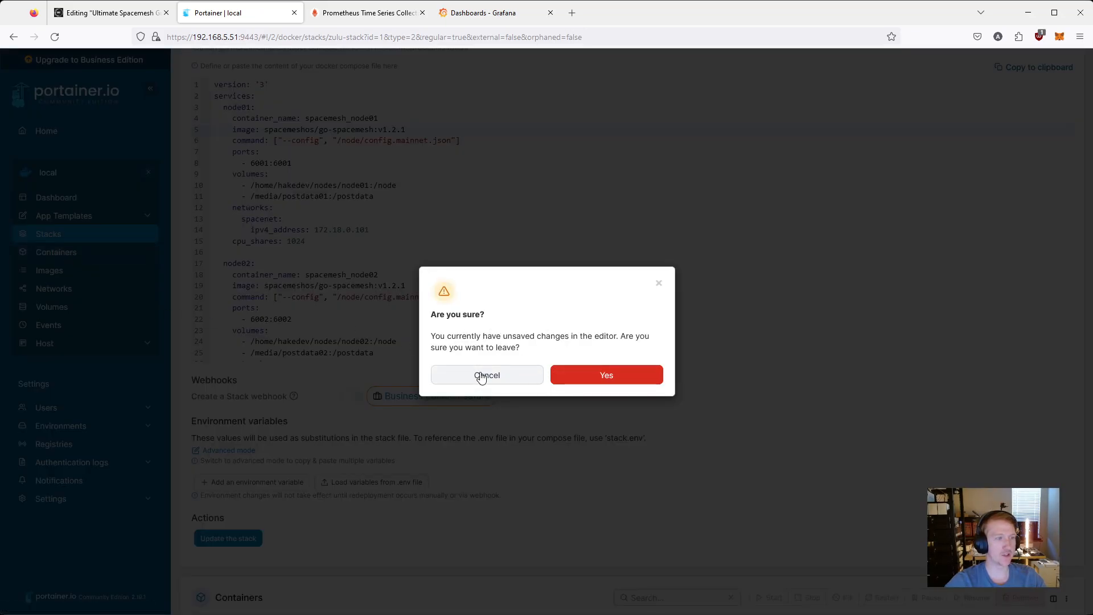
- Discard the compose edits, check spacemesh_node01's container details, then return to the draft article
{"action": "left_click", "coordinate": [571, 376]}
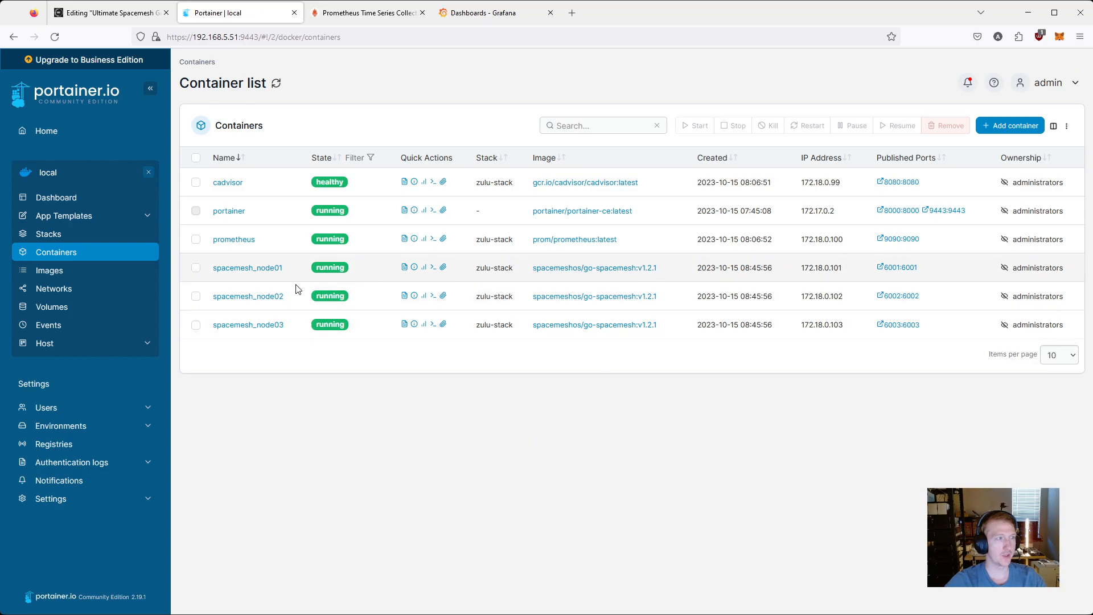
{"action": "left_click", "coordinate": [242, 271]}
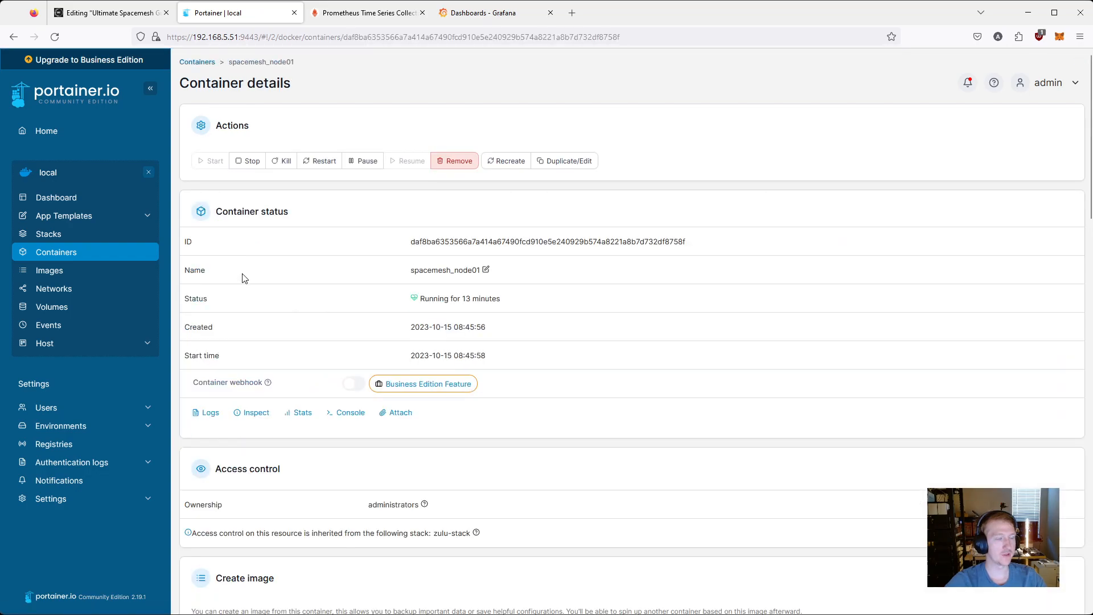
{"action": "scroll", "coordinate": [587, 299], "scroll_direction": "down", "scroll_amount": 3}
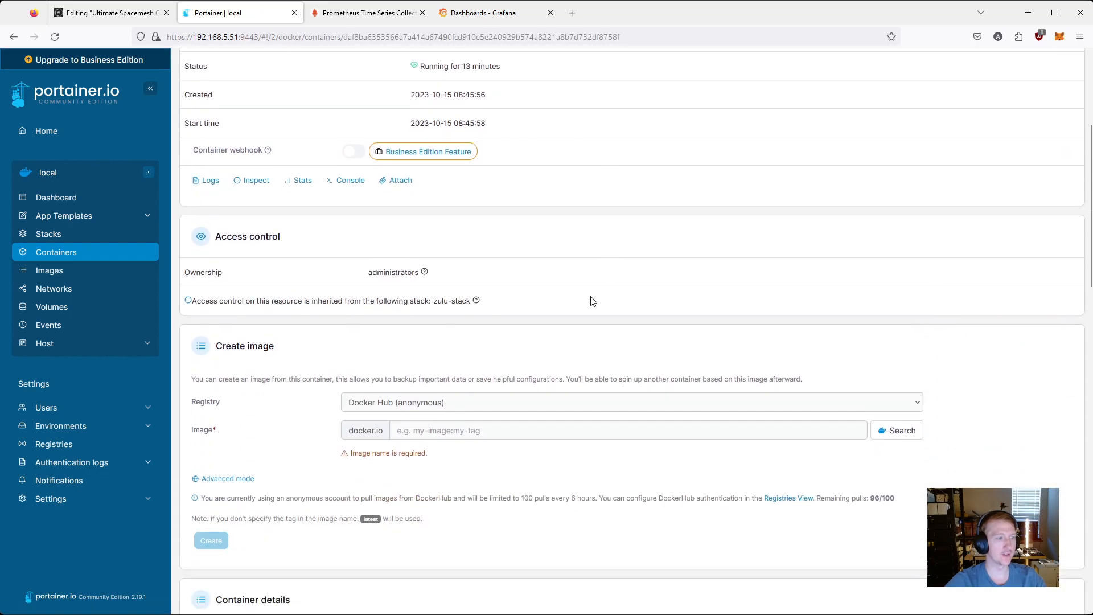
{"action": "scroll", "coordinate": [506, 242], "scroll_direction": "down", "scroll_amount": 1}
{"action": "scroll", "coordinate": [422, 237], "scroll_direction": "down", "scroll_amount": 1}
{"action": "scroll", "coordinate": [410, 235], "scroll_direction": "down", "scroll_amount": 2}
{"action": "scroll", "coordinate": [402, 236], "scroll_direction": "down", "scroll_amount": 2}
{"action": "scroll", "coordinate": [314, 261], "scroll_direction": "up", "scroll_amount": 2}
{"action": "scroll", "coordinate": [427, 293], "scroll_direction": "up", "scroll_amount": 4}
{"action": "scroll", "coordinate": [406, 311], "scroll_direction": "up", "scroll_amount": 3}
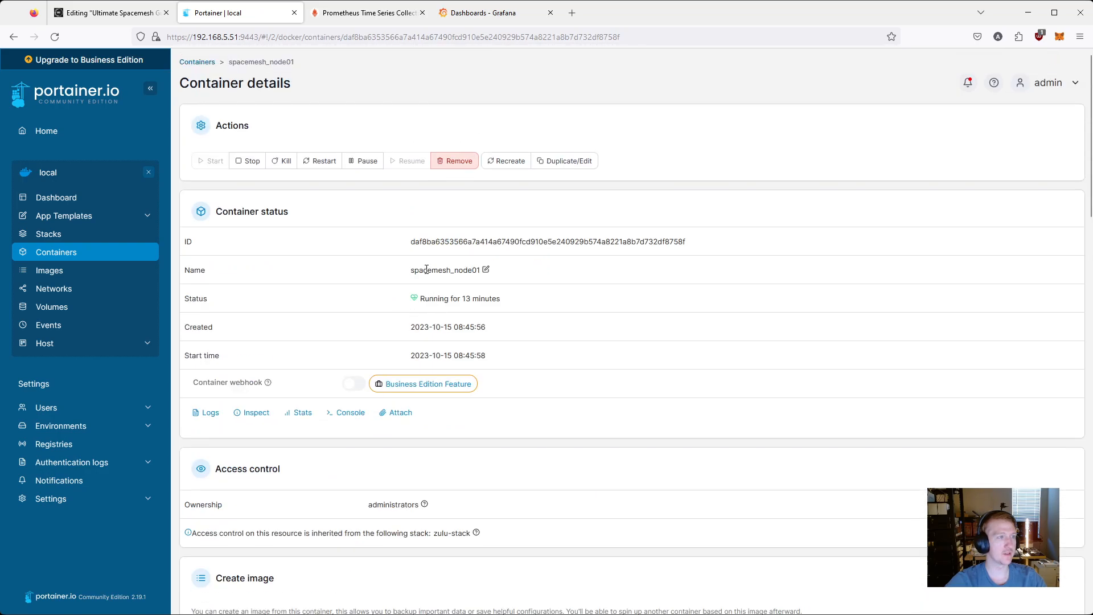
{"action": "left_click", "coordinate": [35, 252]}
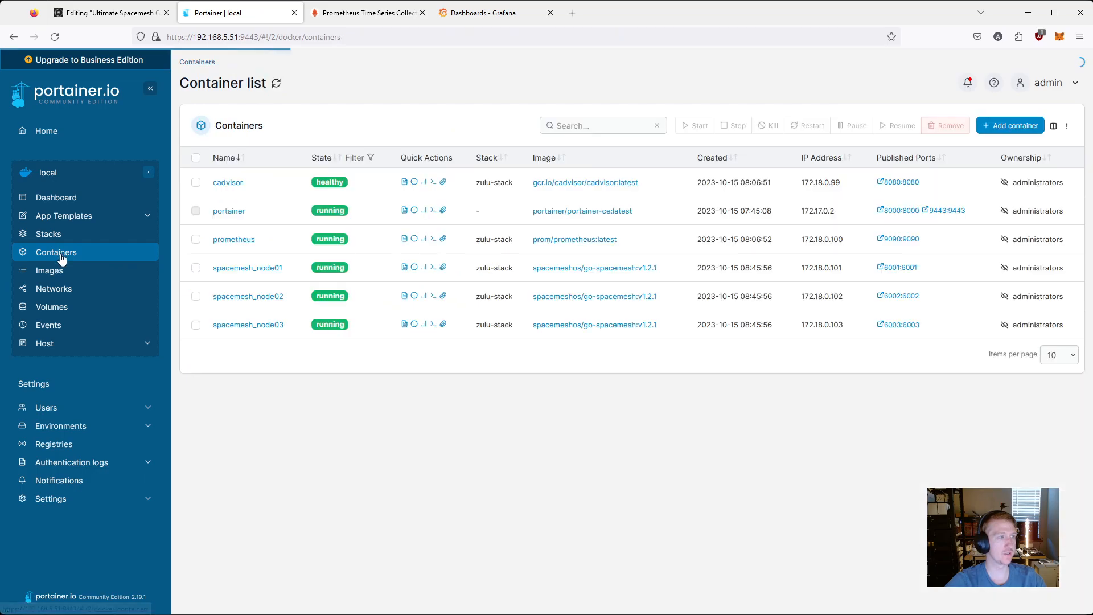
{"action": "left_click", "coordinate": [249, 269]}
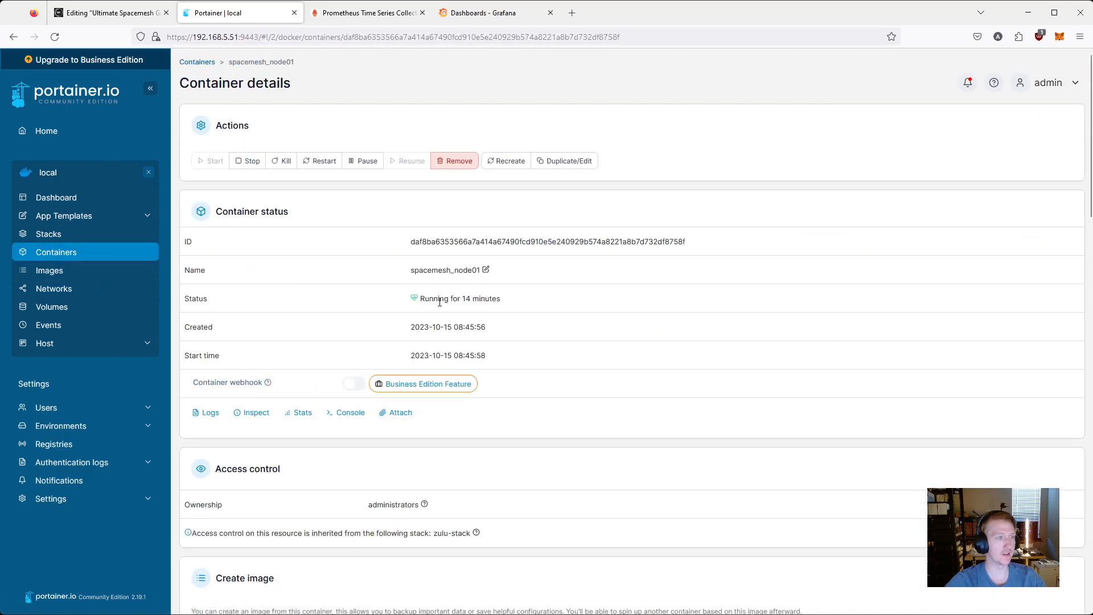
{"action": "scroll", "coordinate": [282, 334], "scroll_direction": "down", "scroll_amount": 3}
{"action": "scroll", "coordinate": [280, 334], "scroll_direction": "down", "scroll_amount": 1}
{"action": "scroll", "coordinate": [285, 383], "scroll_direction": "down", "scroll_amount": 1}
{"action": "scroll", "coordinate": [285, 376], "scroll_direction": "down", "scroll_amount": 3}
{"action": "scroll", "coordinate": [290, 375], "scroll_direction": "down", "scroll_amount": 3}
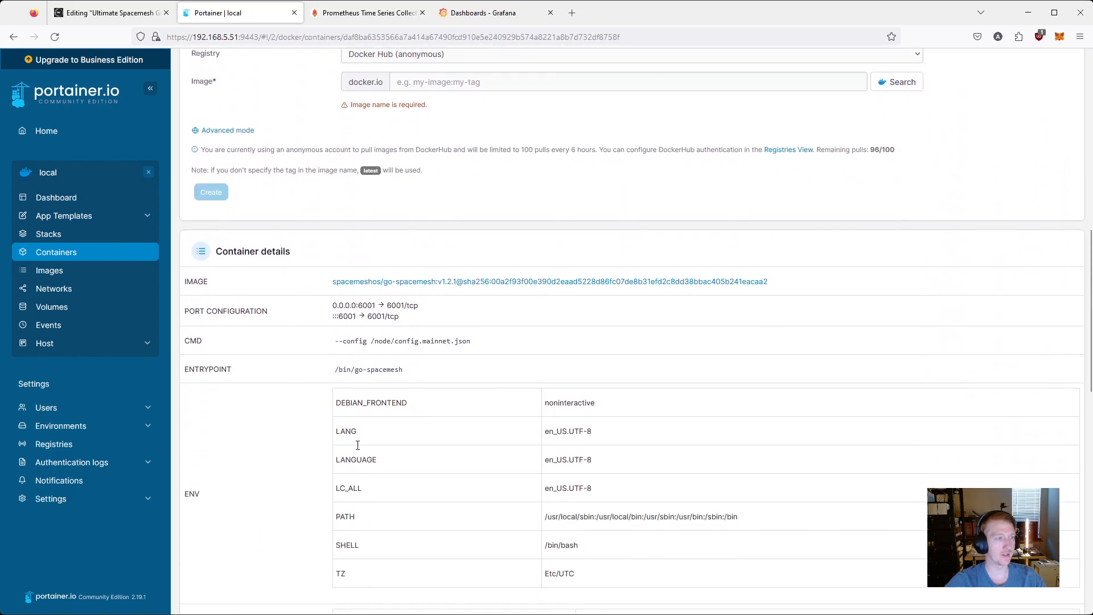
{"action": "scroll", "coordinate": [393, 452], "scroll_direction": "down", "scroll_amount": 3}
{"action": "scroll", "coordinate": [435, 445], "scroll_direction": "down", "scroll_amount": 4}
{"action": "scroll", "coordinate": [443, 446], "scroll_direction": "down", "scroll_amount": 2}
{"action": "scroll", "coordinate": [481, 367], "scroll_direction": "down", "scroll_amount": 3}
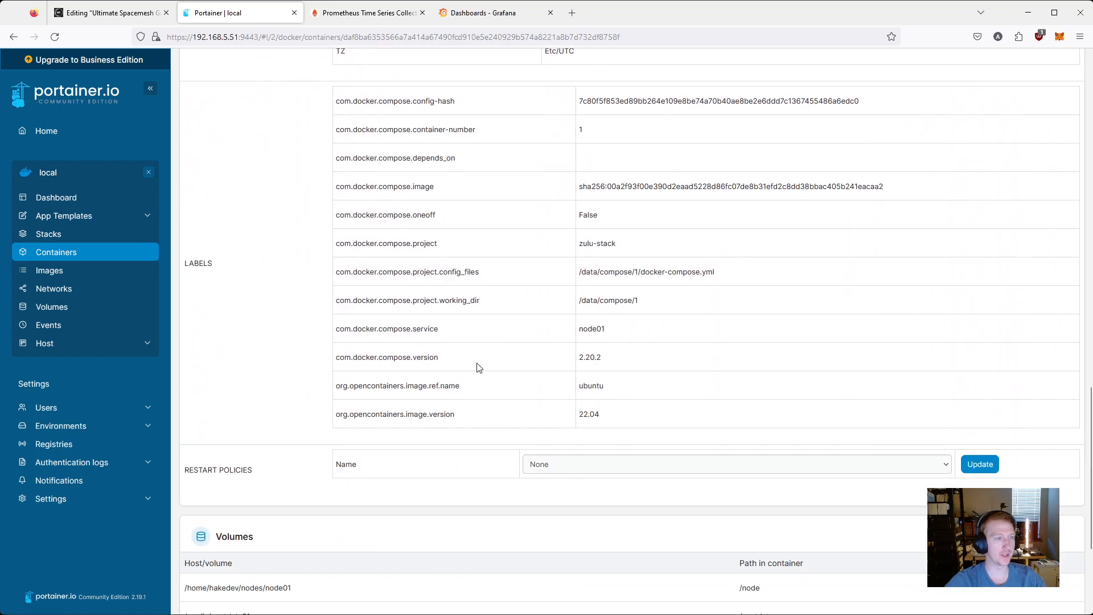
{"action": "scroll", "coordinate": [483, 367], "scroll_direction": "up", "scroll_amount": 10}
{"action": "scroll", "coordinate": [484, 367], "scroll_direction": "up", "scroll_amount": 6}
{"action": "scroll", "coordinate": [549, 124], "scroll_direction": "up", "scroll_amount": 3}
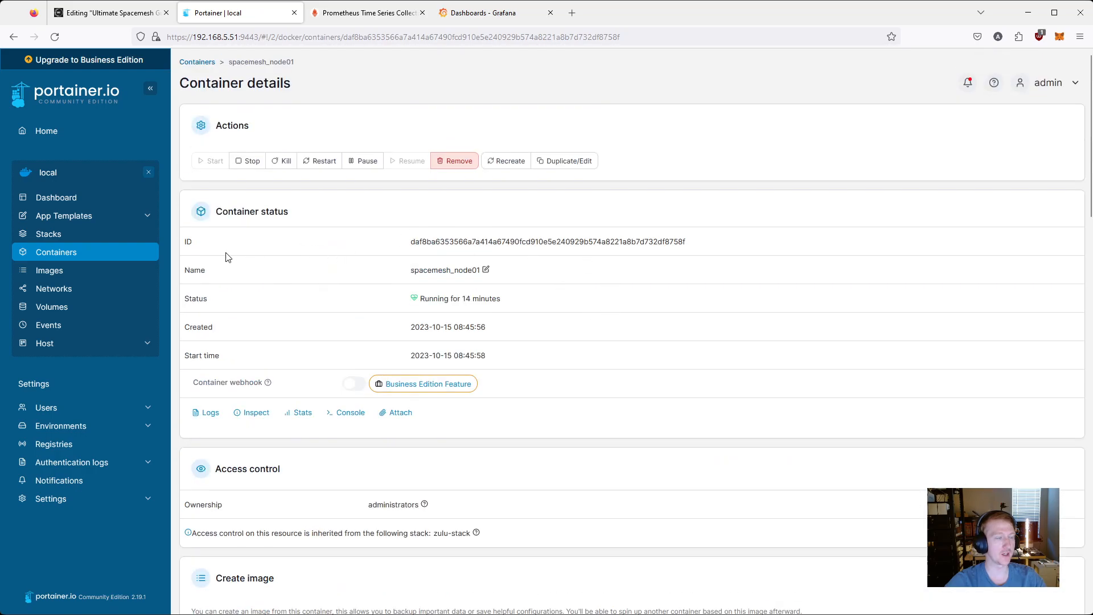
{"action": "left_click", "coordinate": [56, 201]}
{"action": "left_click", "coordinate": [109, 12]}
{"action": "scroll", "coordinate": [319, 436], "scroll_direction": "down", "scroll_amount": 5}
{"action": "scroll", "coordinate": [327, 432], "scroll_direction": "up", "scroll_amount": 5}
{"action": "scroll", "coordinate": [411, 342], "scroll_direction": "down", "scroll_amount": 3}
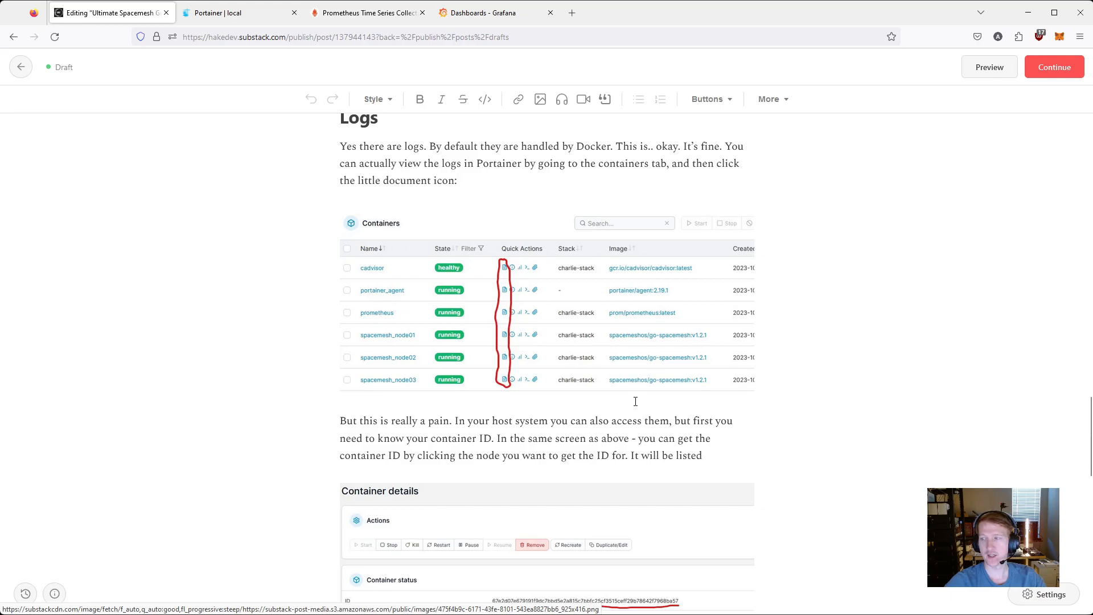
- Open the logs quick action for spacemesh_node01 from Portainer's container list
{"action": "left_click", "coordinate": [219, 12]}
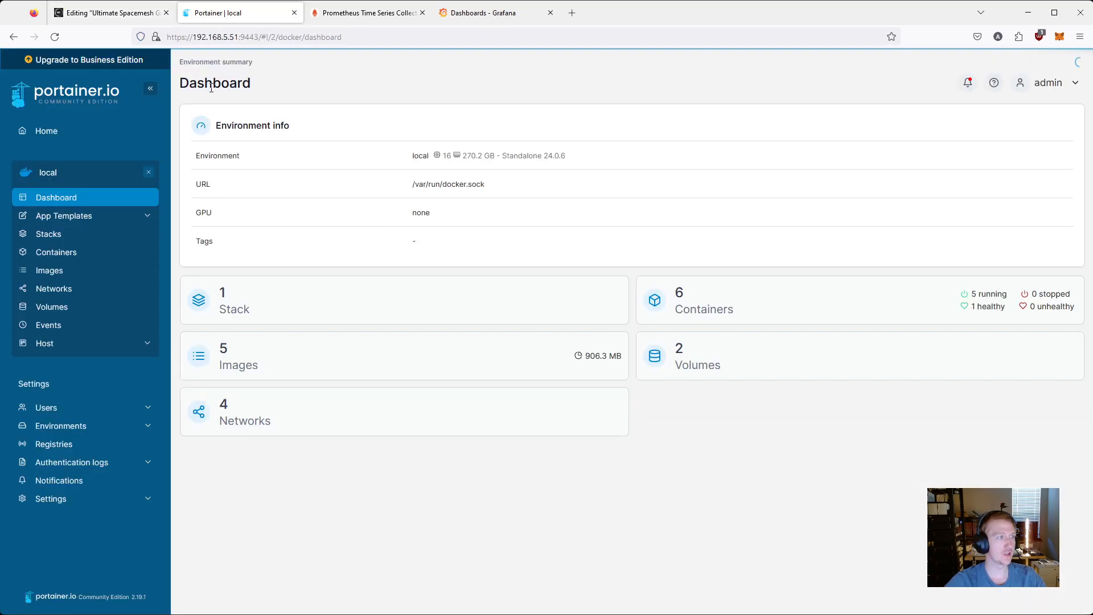
{"action": "left_click", "coordinate": [58, 254]}
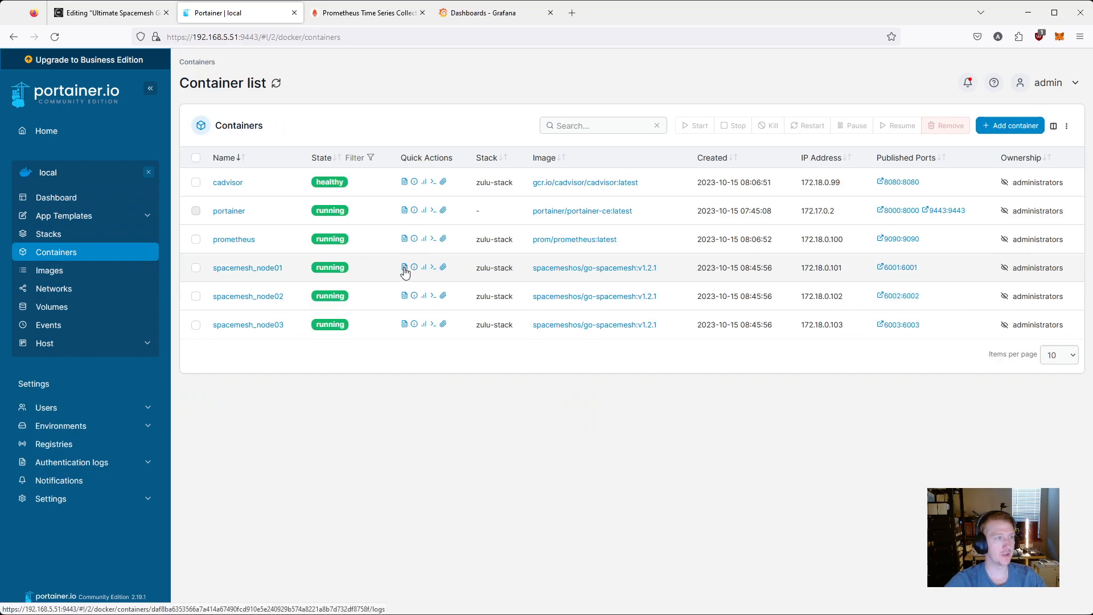
{"action": "left_click", "coordinate": [405, 269]}
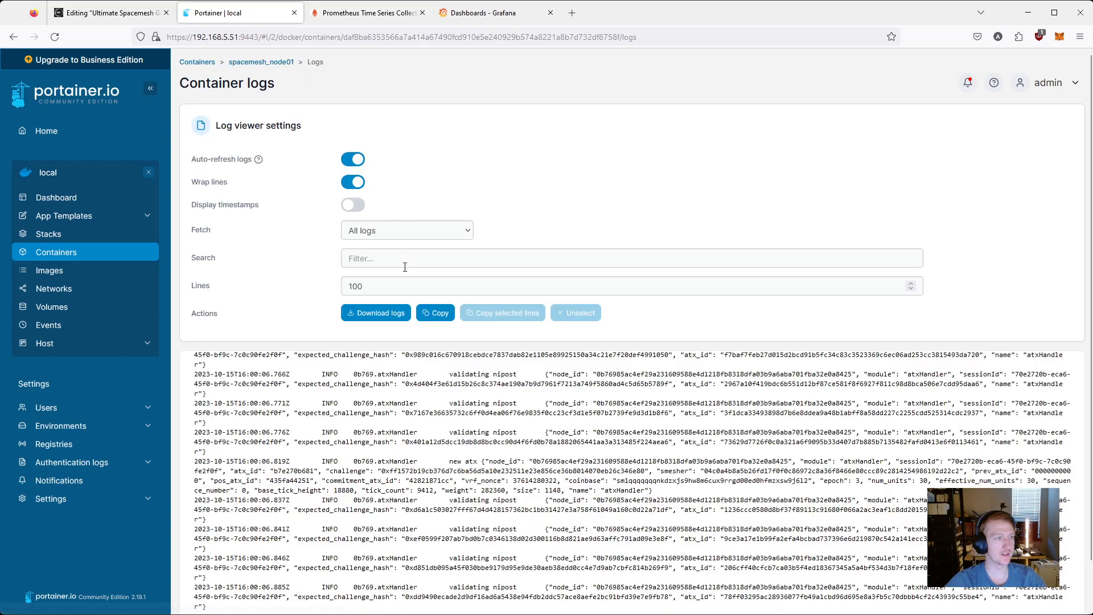
{"action": "scroll", "coordinate": [519, 450], "scroll_direction": "down", "scroll_amount": 1}
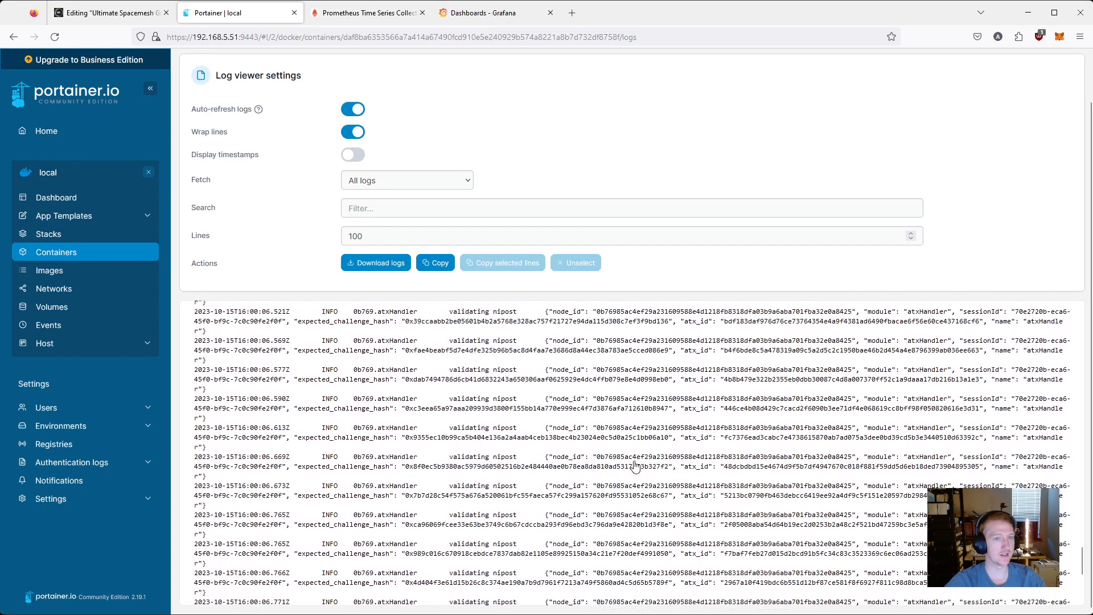
{"action": "scroll", "coordinate": [585, 447], "scroll_direction": "up", "scroll_amount": 3}
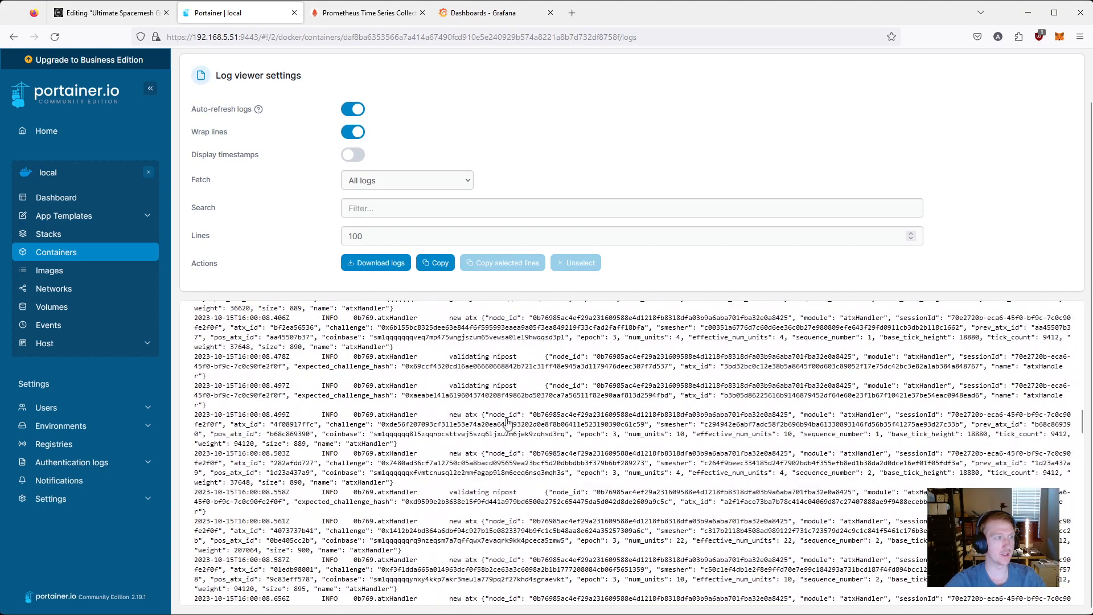
- Turn off line wrapping and leave auto-refresh of the logs switched off
{"action": "left_click", "coordinate": [367, 235]}
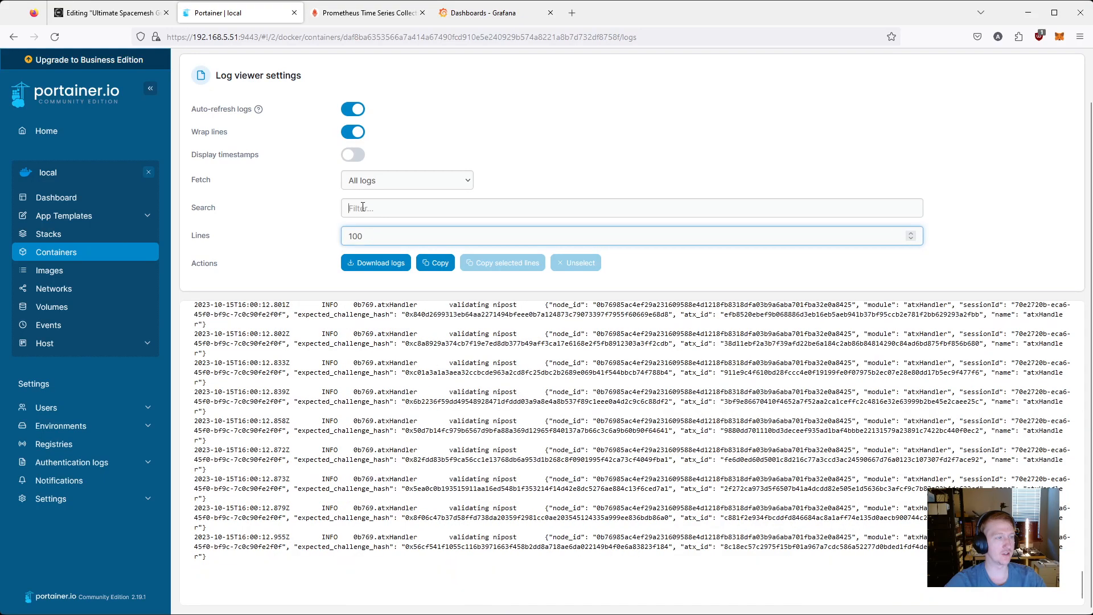
{"action": "left_click", "coordinate": [358, 210]}
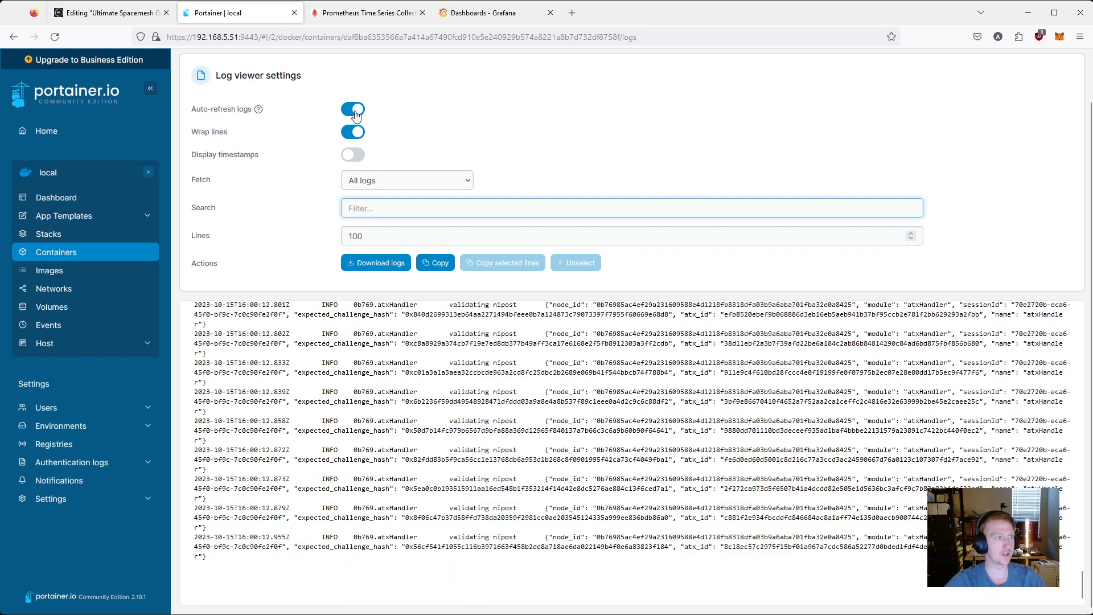
{"action": "left_click", "coordinate": [352, 133]}
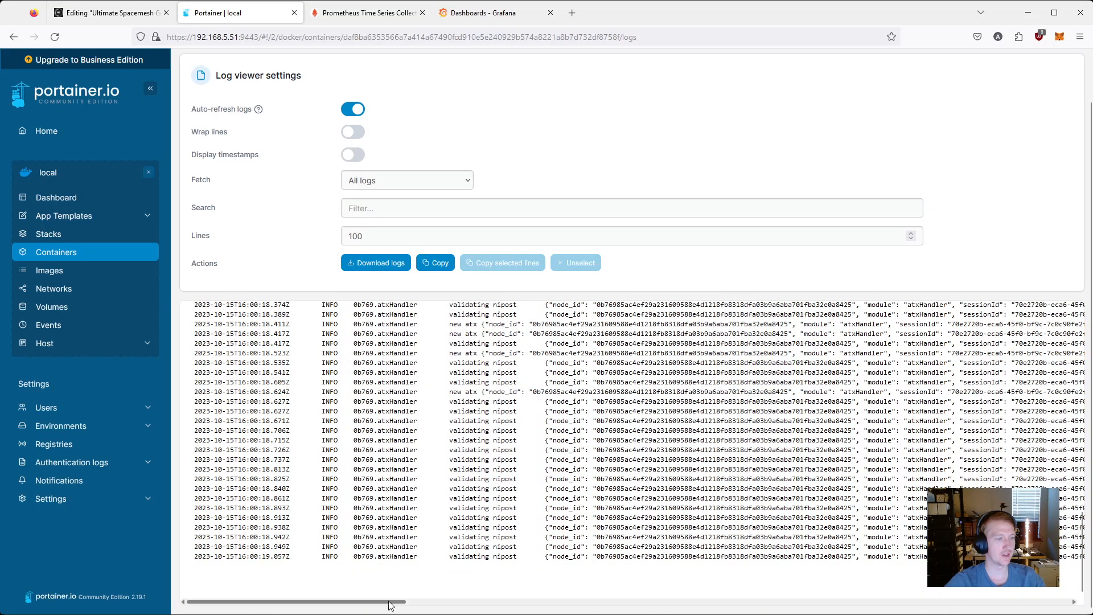
{"action": "mouse_move", "coordinate": [392, 603]}
{"action": "left_mouse_down"}
{"action": "mouse_move", "coordinate": [516, 602]}
{"action": "mouse_move", "coordinate": [399, 602]}
{"action": "left_mouse_up"}
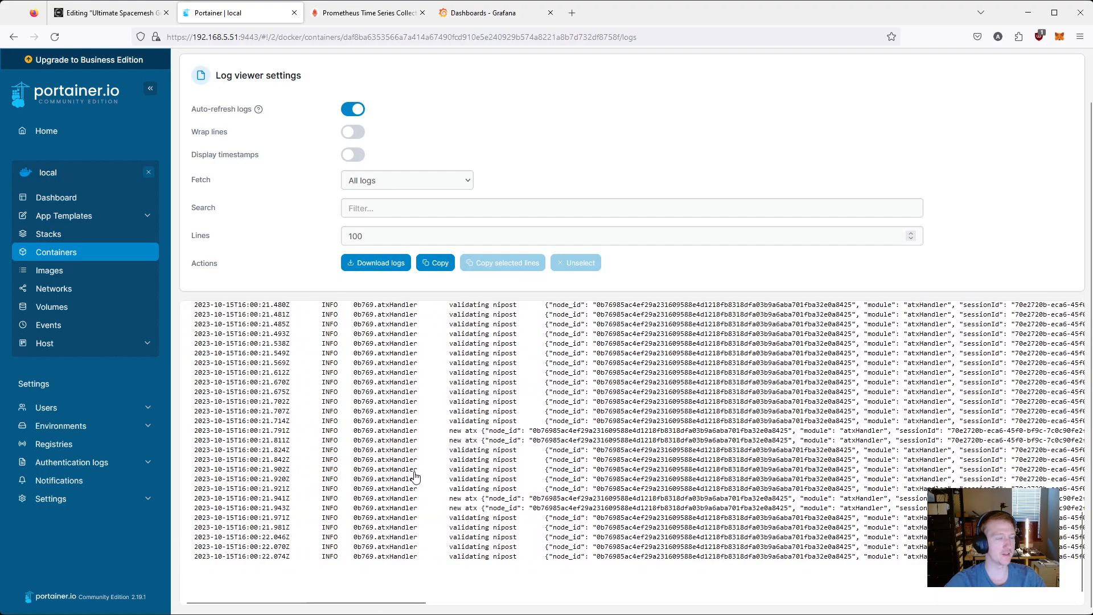
{"action": "left_click", "coordinate": [355, 115]}
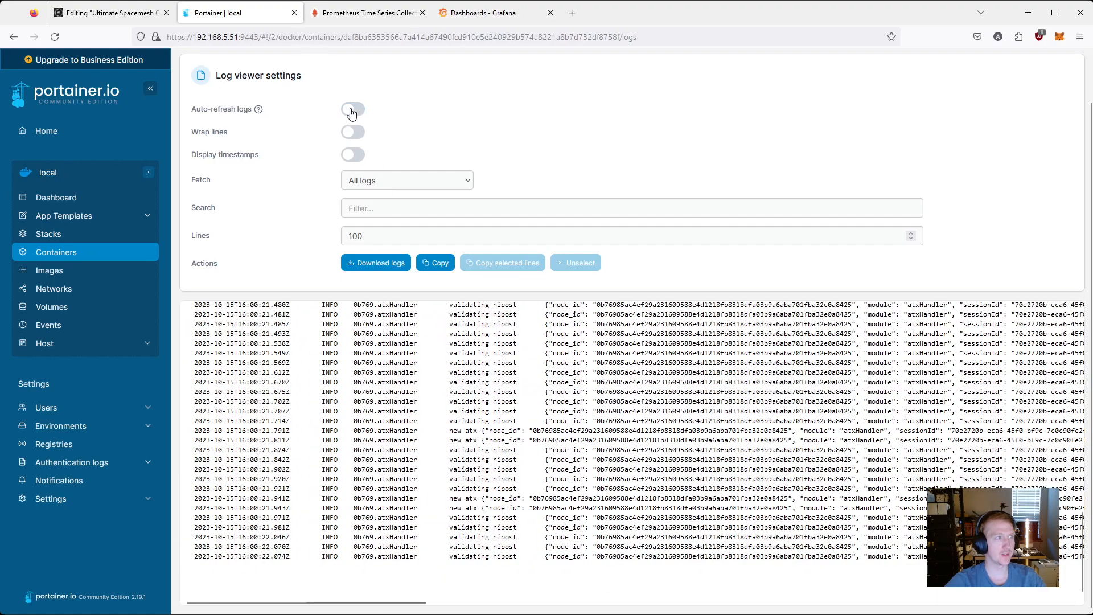
{"action": "left_click", "coordinate": [351, 114]}
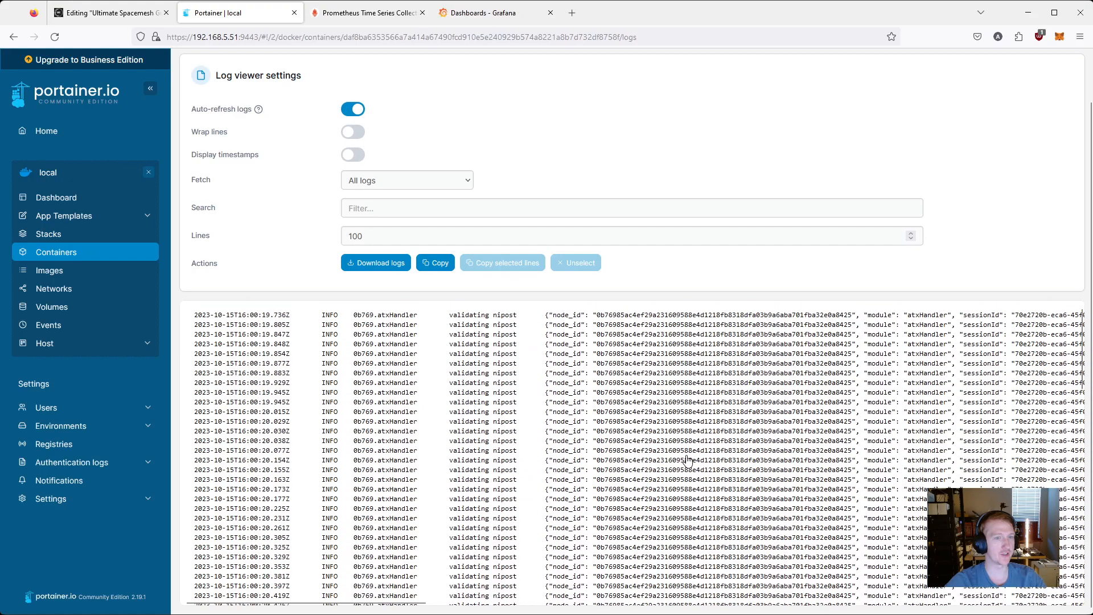
{"action": "scroll", "coordinate": [650, 444], "scroll_direction": "up", "scroll_amount": 1}
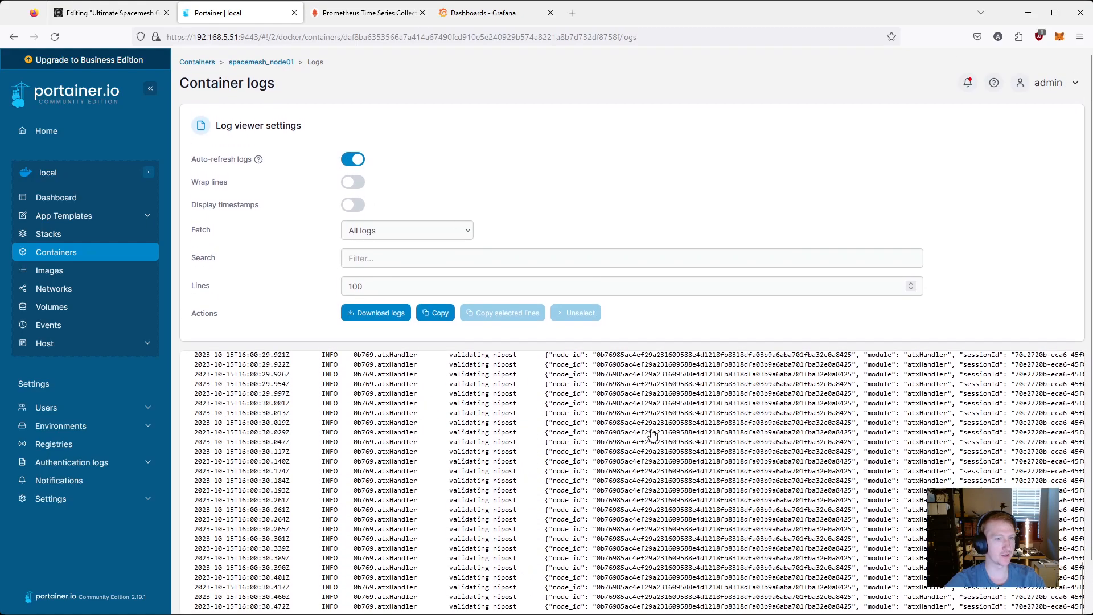
{"action": "scroll", "coordinate": [792, 519], "scroll_direction": "down", "scroll_amount": 1}
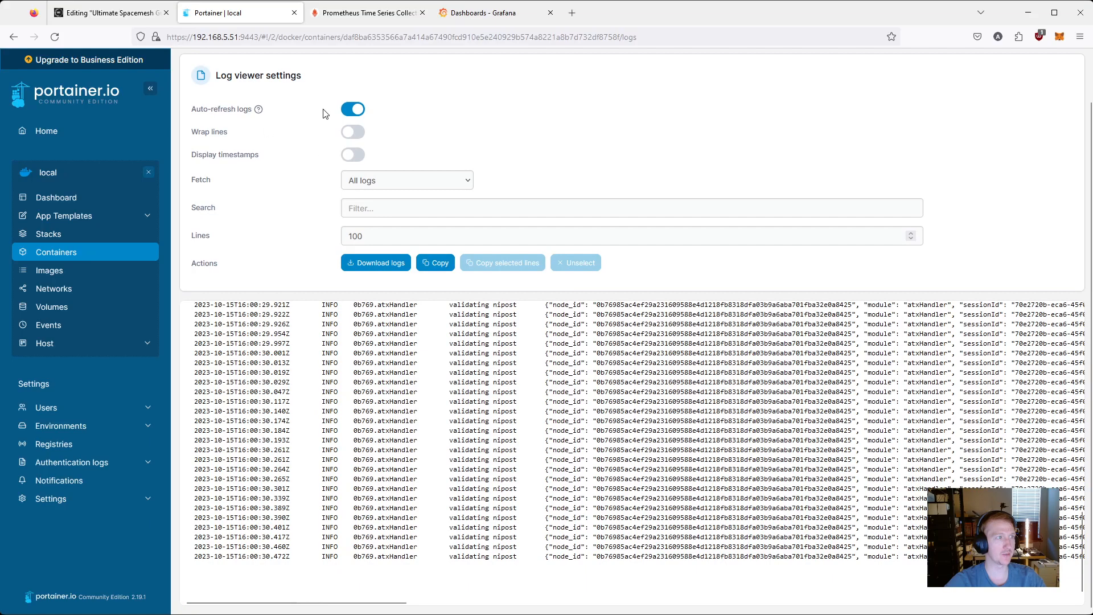
{"action": "left_click", "coordinate": [352, 110]}
{"action": "scroll", "coordinate": [598, 393], "scroll_direction": "up", "scroll_amount": 5}
{"action": "scroll", "coordinate": [624, 409], "scroll_direction": "up", "scroll_amount": 4}
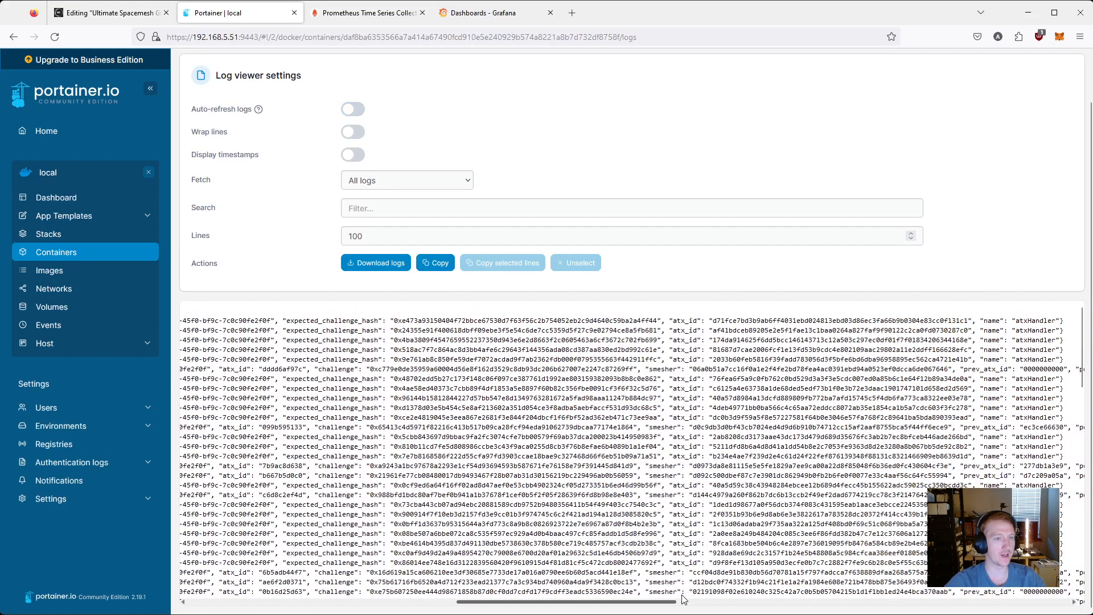
{"action": "left_click_drag", "start_coordinate": [695, 601], "coordinate": [310, 258]}
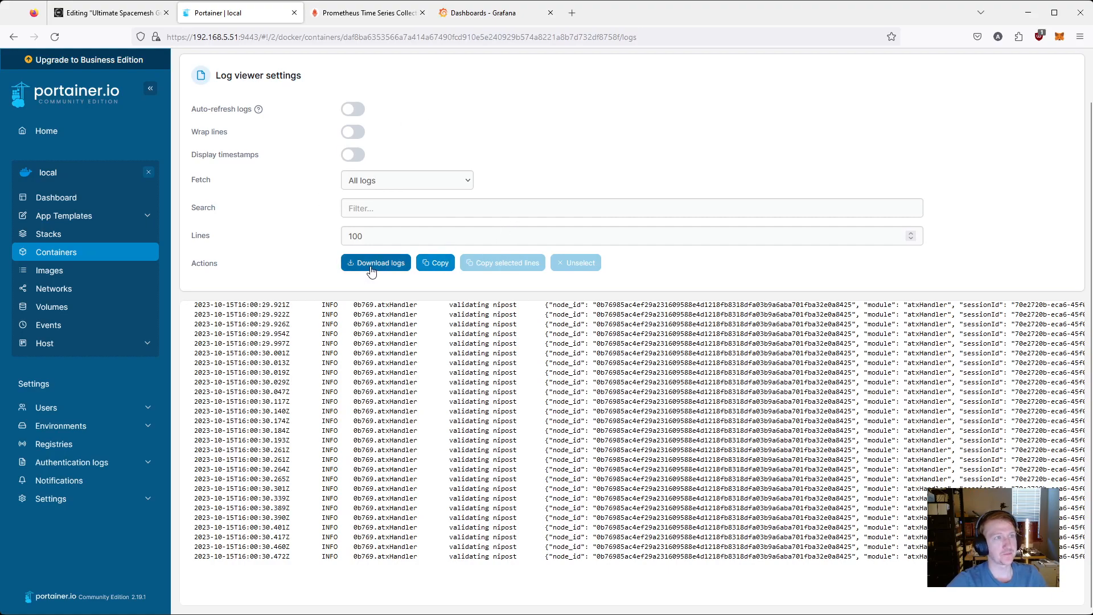
- Select and copy the draft's docker logs --tail 1000 follow command
{"action": "left_click", "coordinate": [109, 12]}
{"action": "scroll", "coordinate": [631, 377], "scroll_direction": "down", "scroll_amount": 5}
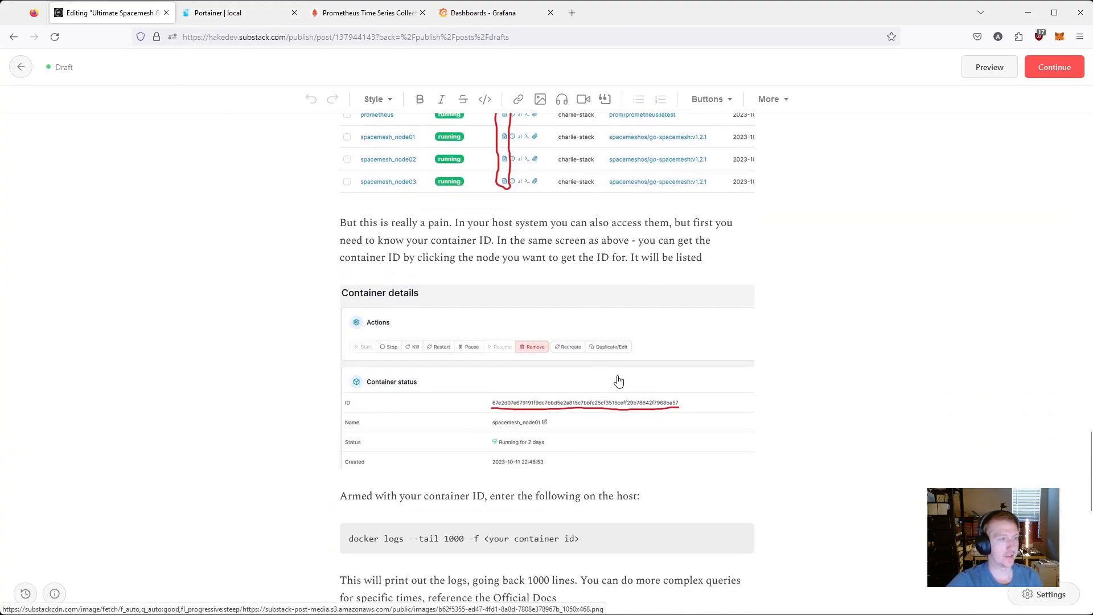
{"action": "scroll", "coordinate": [747, 320], "scroll_direction": "down", "scroll_amount": 2}
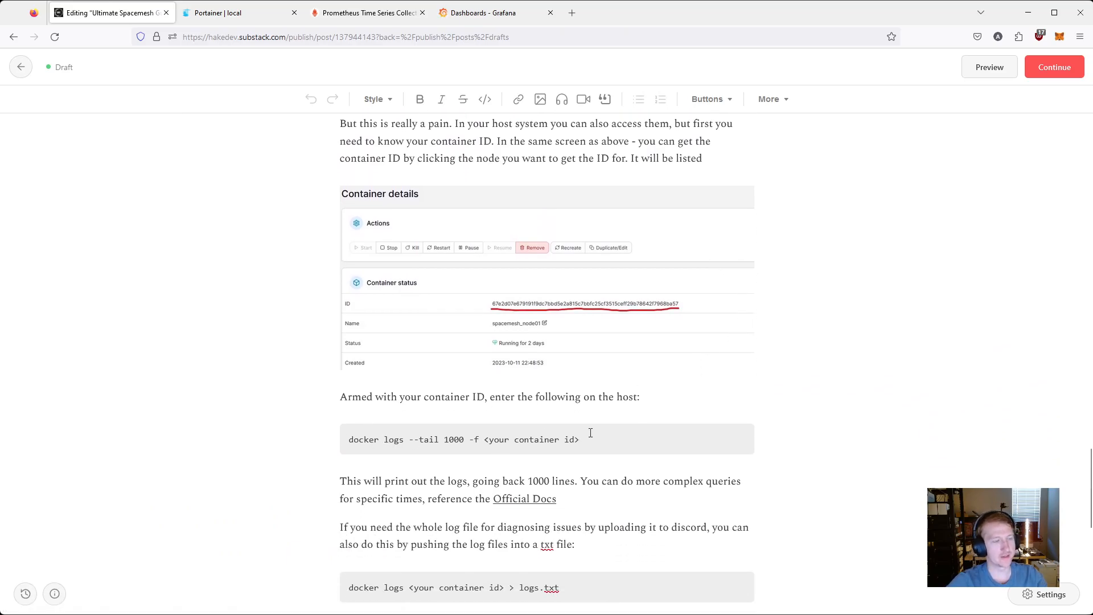
{"action": "left_click_drag", "start_coordinate": [599, 439], "coordinate": [340, 438]}
{"action": "key", "text": "alt+Tab"}
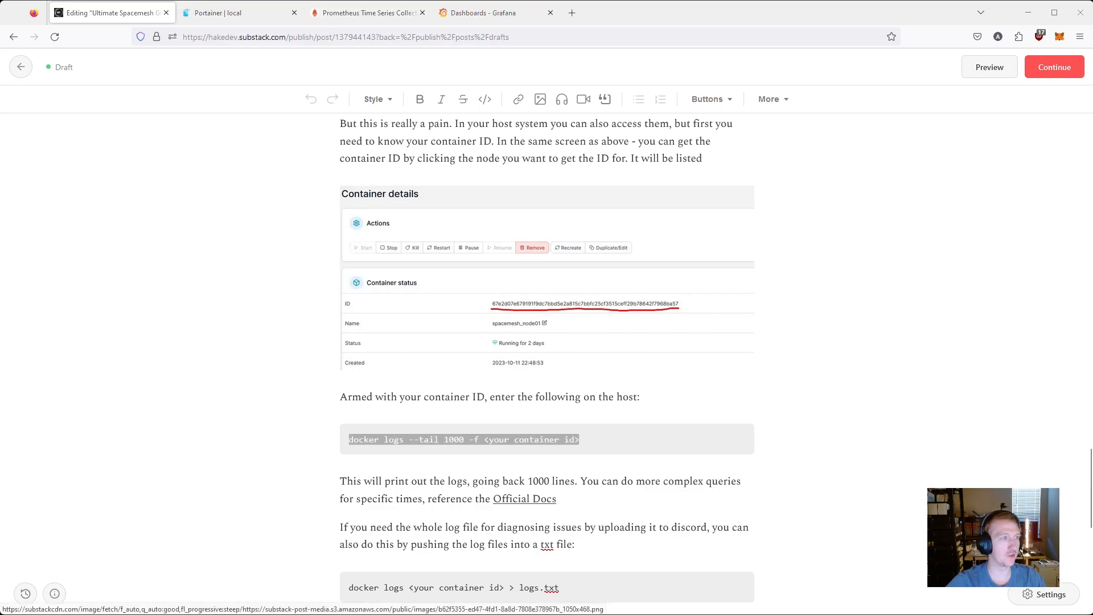
{"action": "scroll", "coordinate": [547, 342], "scroll_direction": "up", "scroll_amount": 2}
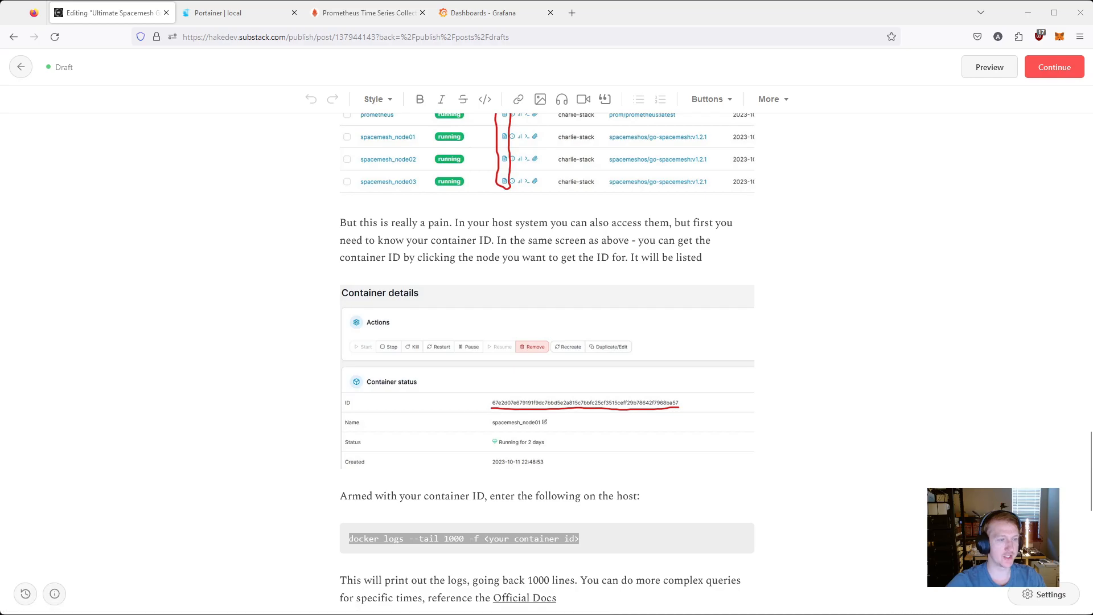
- Select the container id placeholder, then select spacemesh_node01's full container ID in Portainer
{"action": "left_click_drag", "start_coordinate": [580, 538], "coordinate": [485, 538]}
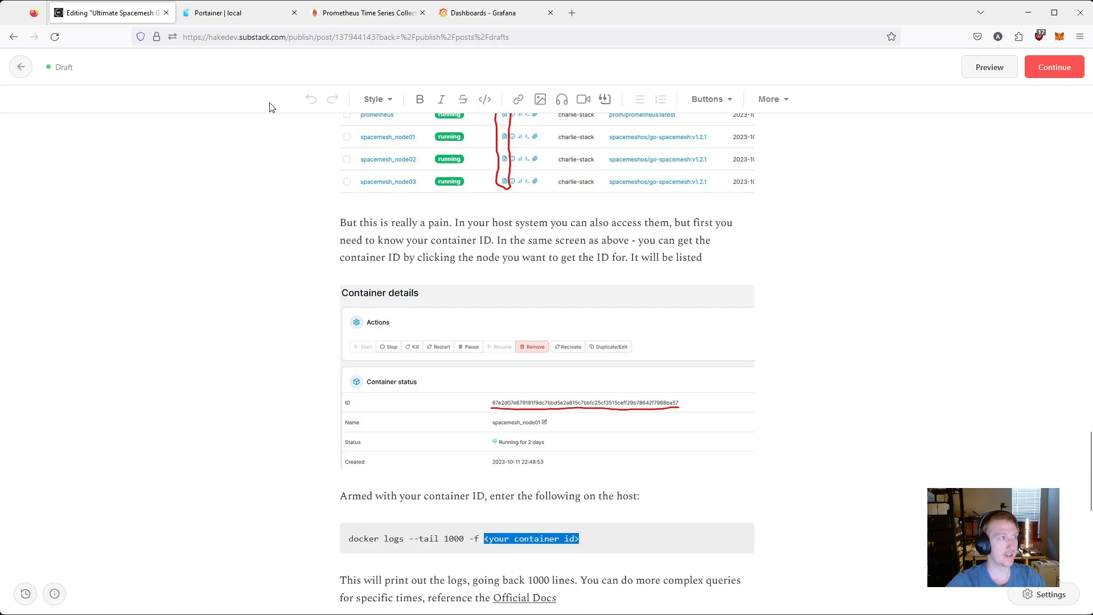
{"action": "left_click", "coordinate": [250, 13]}
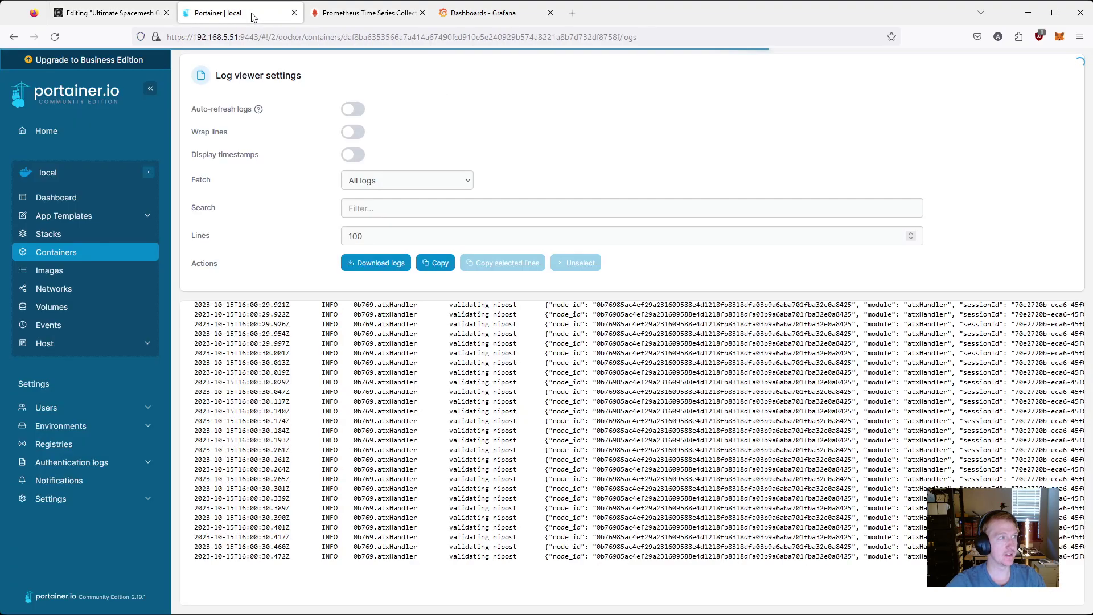
{"action": "left_click", "coordinate": [62, 258]}
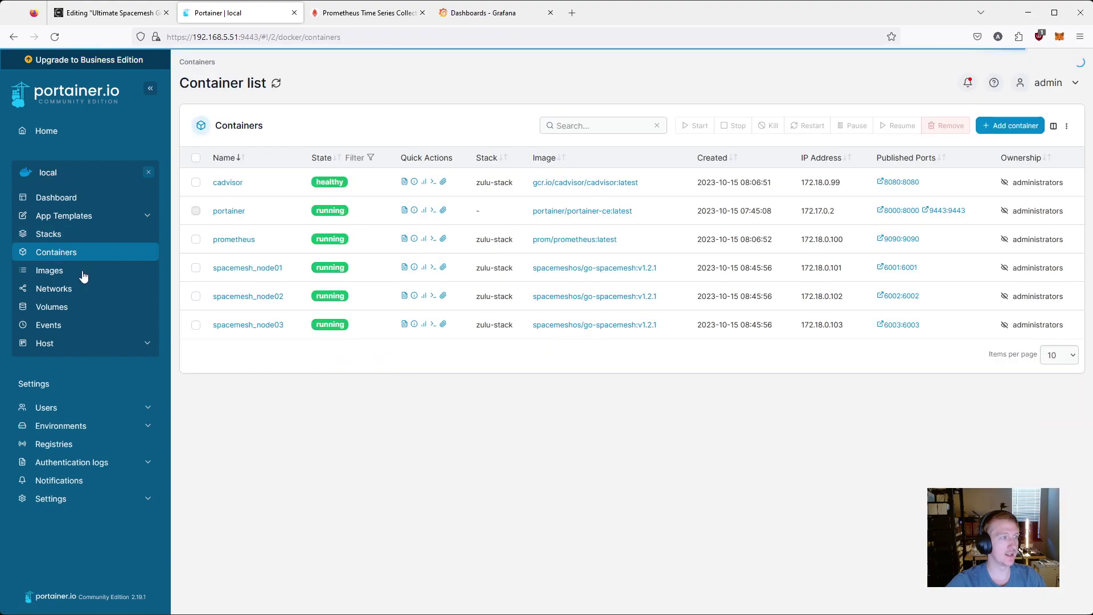
{"action": "left_click", "coordinate": [247, 270]}
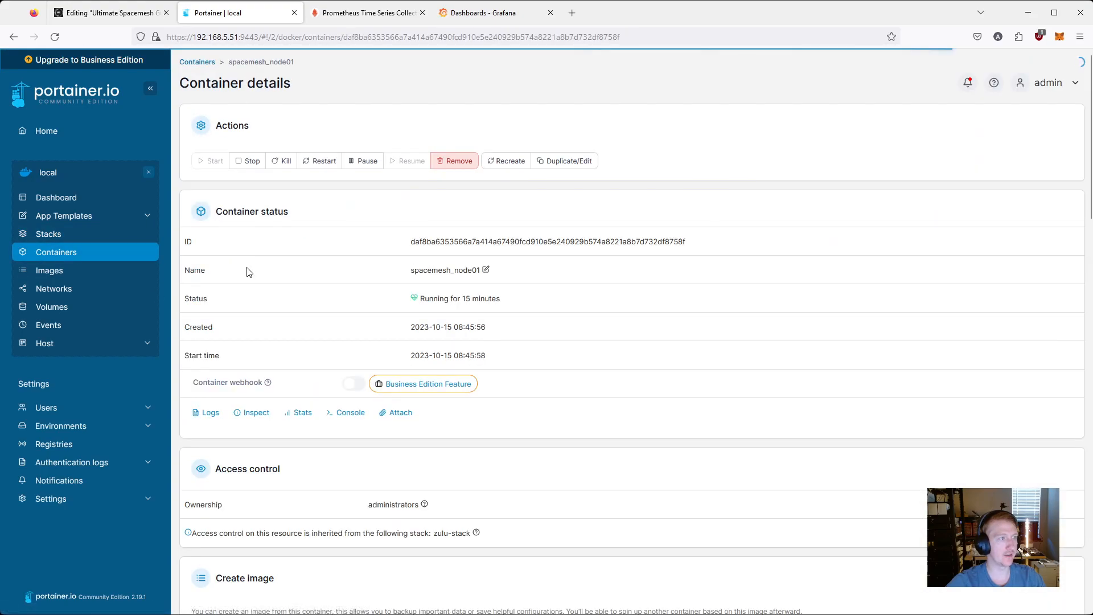
{"action": "double_click", "coordinate": [487, 241]}
{"action": "key", "text": "ctrl+c"}
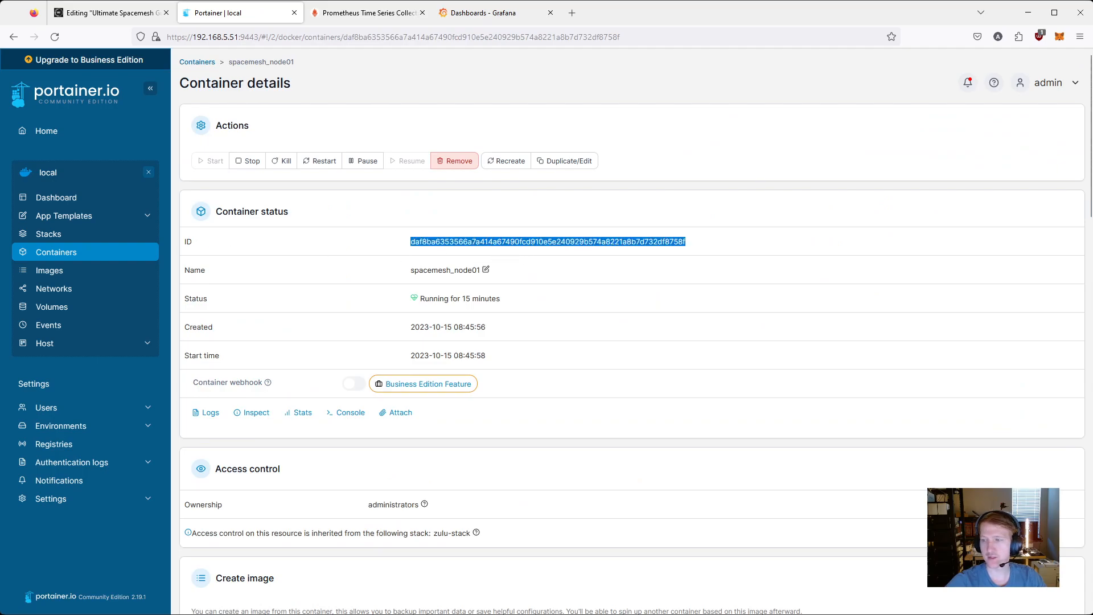
- Replace the placeholder with node01's container ID and follow its last 1000 log lines live
{"action": "key", "text": "alt+Tab"}
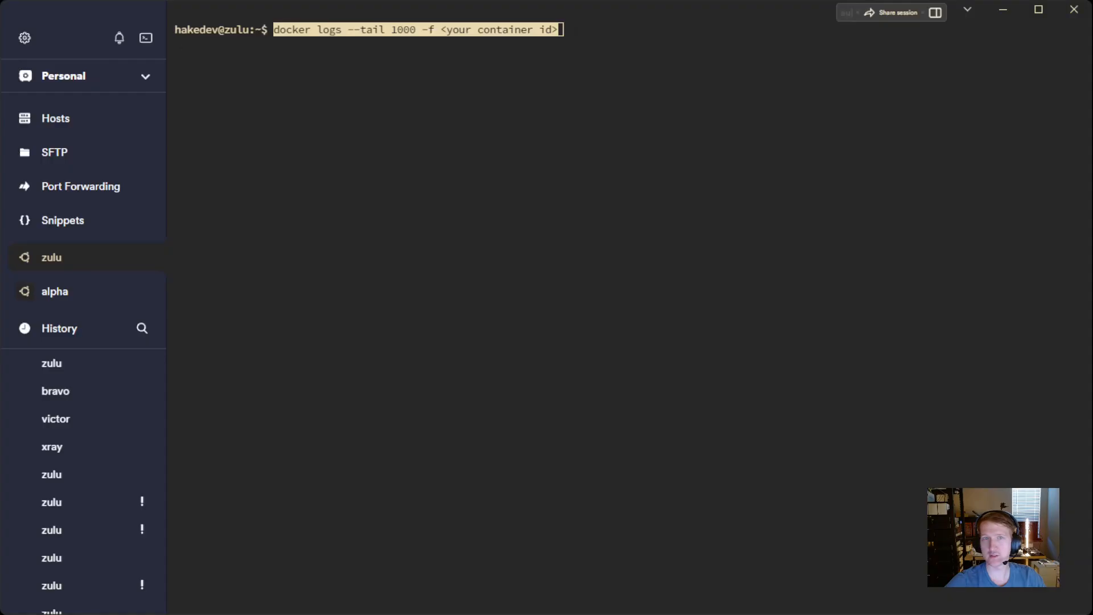
{"action": "key", "text": "BackSpace"}
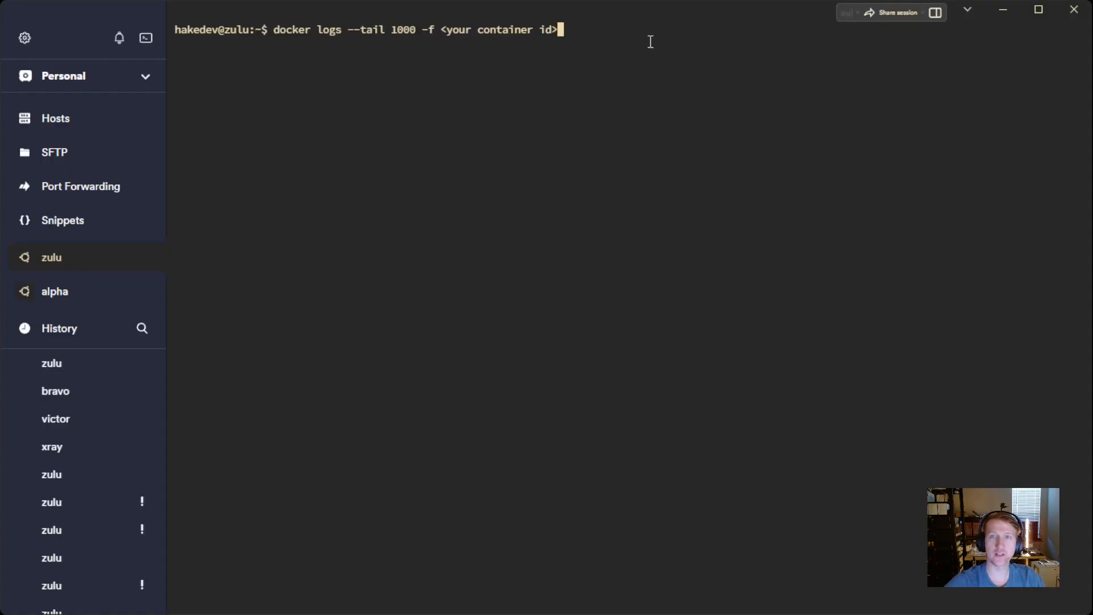
{"action": "key", "text": "BackSpace"}
{"action": "key", "text": "BackSpace"}
{"action": "key", "text": "BackSpace"}
{"action": "key", "text": "BackSpace"}
{"action": "key", "text": "BackSpace"}
{"action": "key", "text": "BackSpace"}
{"action": "key", "text": "BackSpace"}
{"action": "key", "text": "BackSpace"}
{"action": "key", "text": "BackSpace"}
{"action": "key", "text": "ctrl+v"}
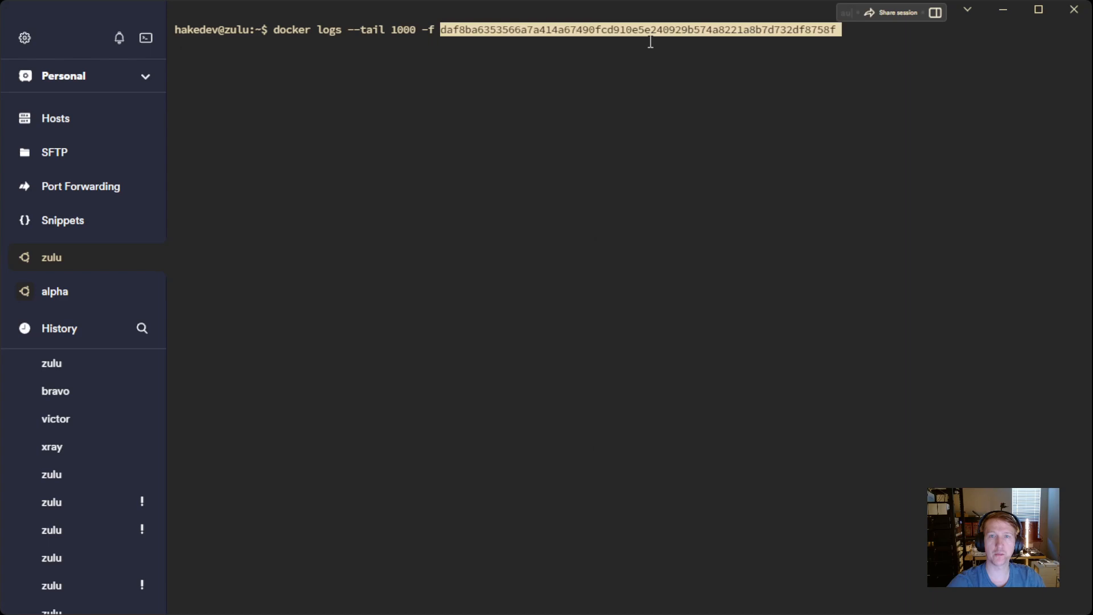
{"action": "key", "text": "Return"}
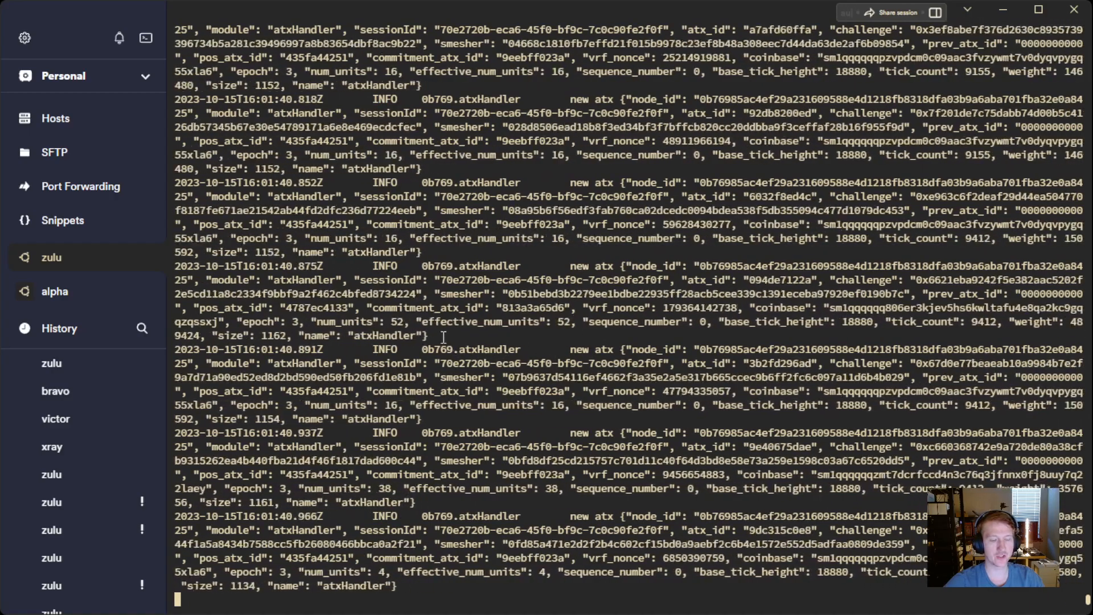
- Stop the live log stream and clear the zulu terminal
{"action": "key", "text": "ctrl+c"}
{"action": "type", "text": "clear"}
{"action": "key", "text": "Return"}
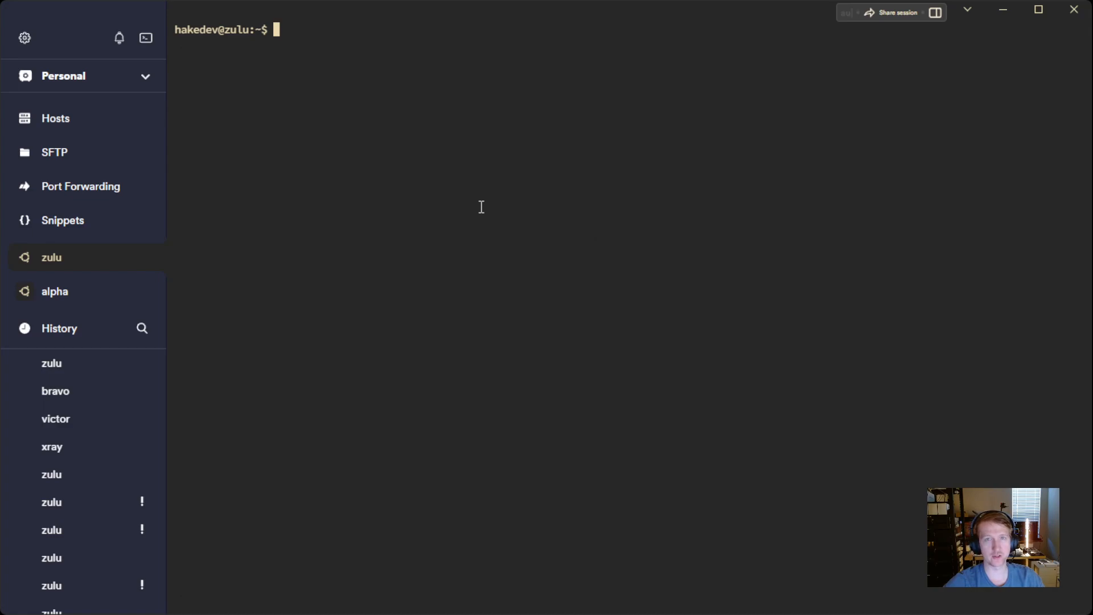
- Run docker logs with node01's container ID redirected into logs.txt
{"action": "key", "text": "ctrl+shift+v"}
{"action": "key", "text": "Left"}
{"action": "key", "text": "Left"}
{"action": "key", "text": "Left"}
{"action": "key", "text": "Left"}
{"action": "key", "text": "Left"}
{"action": "key", "text": "Left"}
{"action": "key", "text": "Left"}
{"action": "key", "text": "BackSpace"}
{"action": "key", "text": "BackSpace"}
{"action": "key", "text": "BackSpace"}
{"action": "key", "text": "BackSpace"}
{"action": "key", "text": "BackSpace"}
{"action": "key", "text": "BackSpace"}
{"action": "key", "text": "BackSpace"}
{"action": "key", "text": "BackSpace"}
{"action": "key", "text": "BackSpace"}
{"action": "key", "text": "BackSpace"}
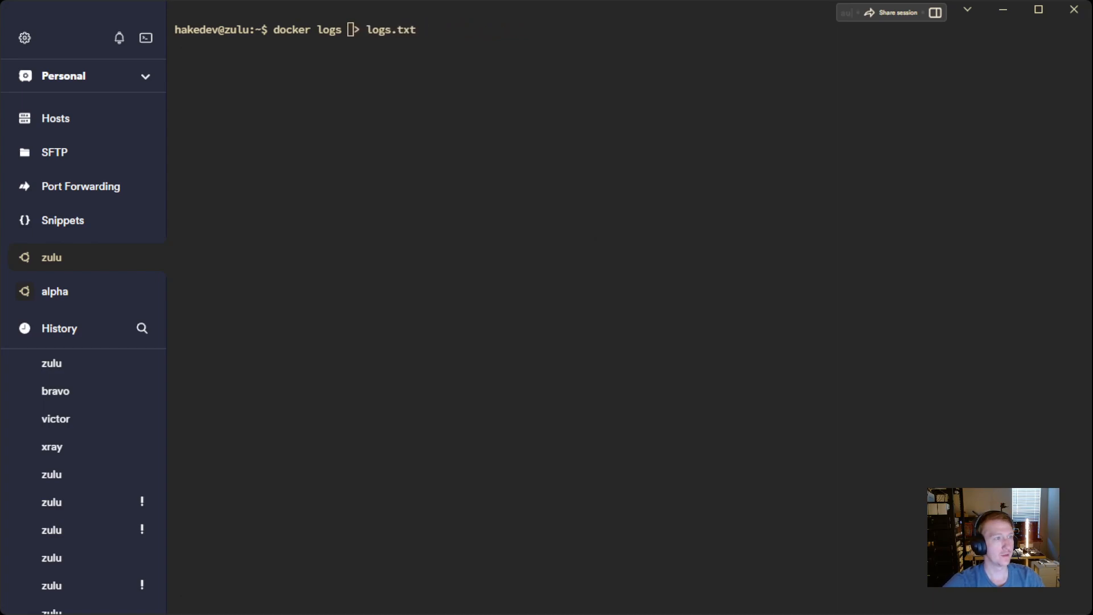
{"action": "type", "text": "daf8ba6353566a7a414a67490fcd910e5e240929b574a8221a8b7d732df8758f"}
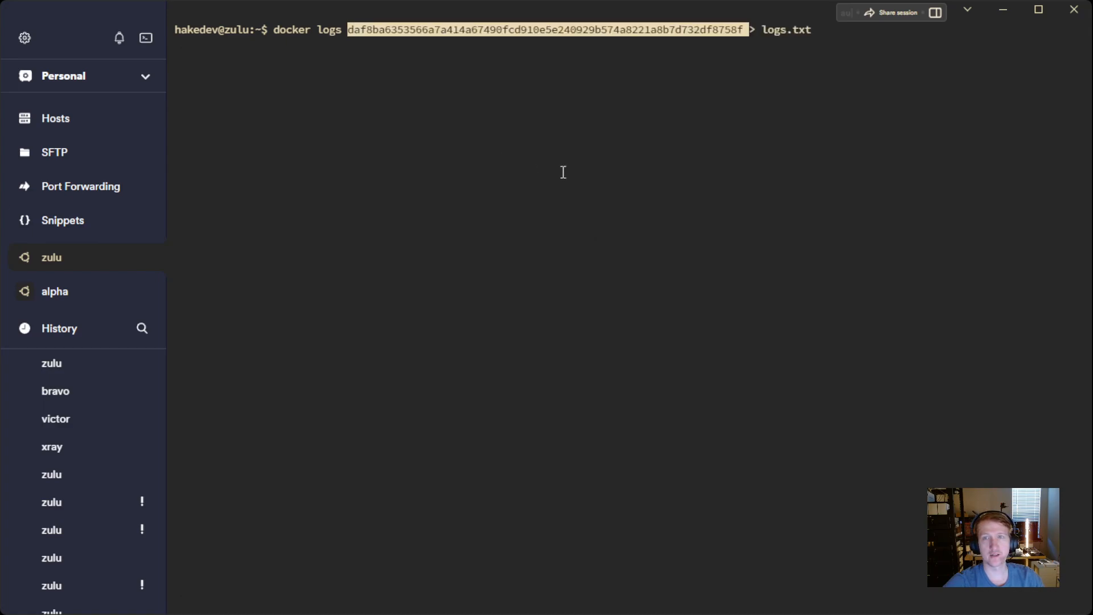
{"action": "key", "text": "Right"}
{"action": "key", "text": "Left"}
{"action": "key", "text": "Right"}
{"action": "key", "text": "Right"}
{"action": "key", "text": "Left"}
{"action": "key", "text": "Left"}
{"action": "key", "text": "Left"}
{"action": "key", "text": "Left"}
{"action": "key", "text": "Left"}
{"action": "key", "text": "Right"}
{"action": "key", "text": "Left"}
{"action": "key", "text": "Left"}
{"action": "key", "text": "Right"}
{"action": "key", "text": "Right"}
{"action": "key", "text": "Right"}
{"action": "key", "text": "Right"}
{"action": "key", "text": "Right"}
{"action": "key", "text": "Right"}
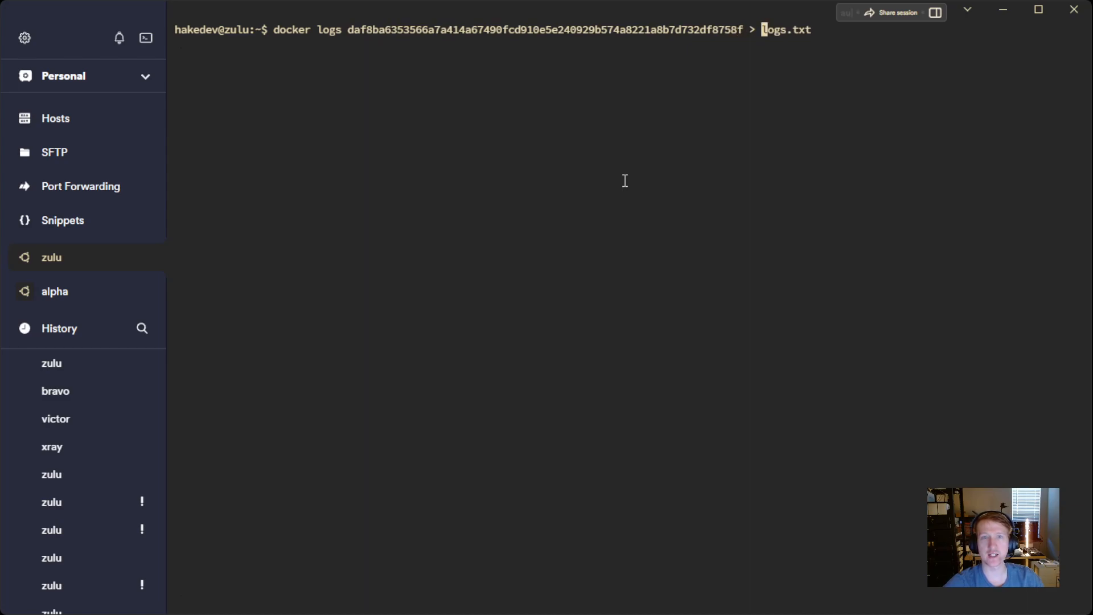
{"action": "key", "text": "Return"}
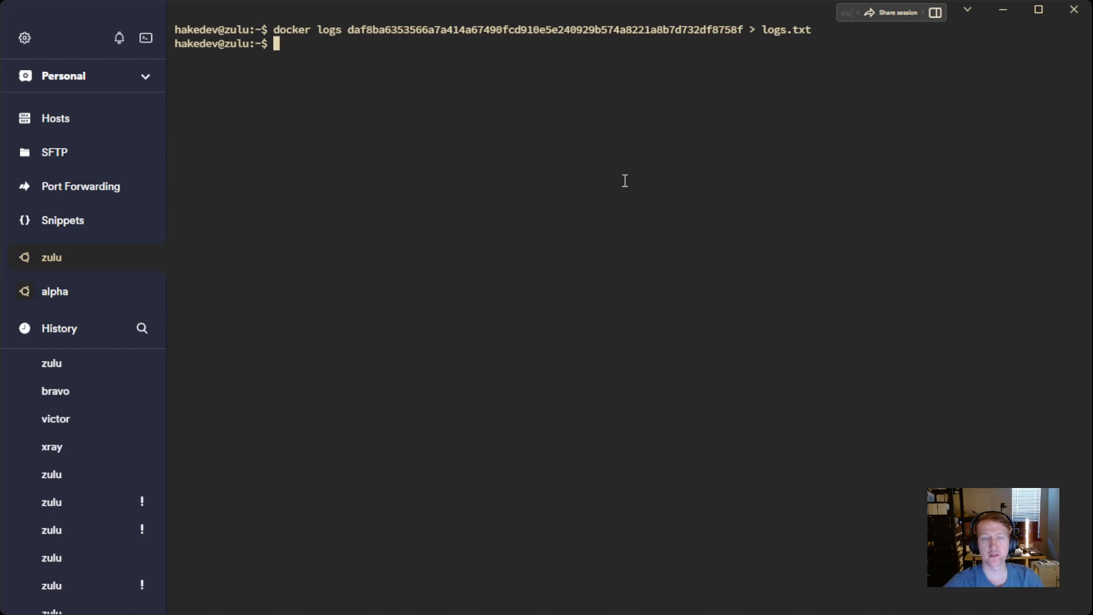
{"action": "type", "text": "ls"}
- List the home folder to confirm logs.txt exists and open it in nano
{"action": "key", "text": "Return"}
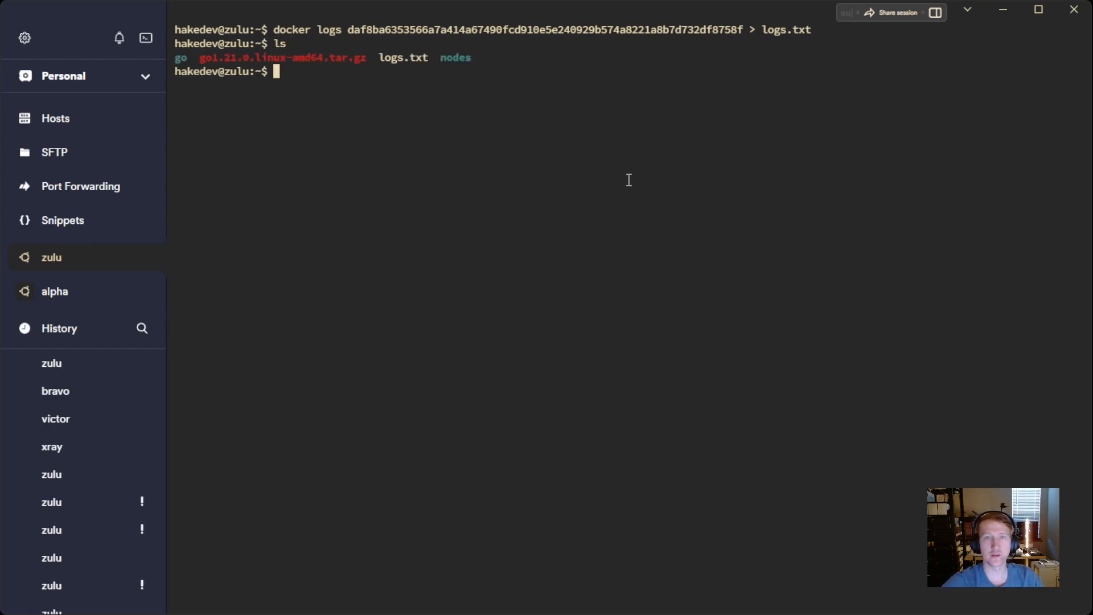
{"action": "double_click", "coordinate": [390, 57]}
{"action": "left_click", "coordinate": [661, 173]}
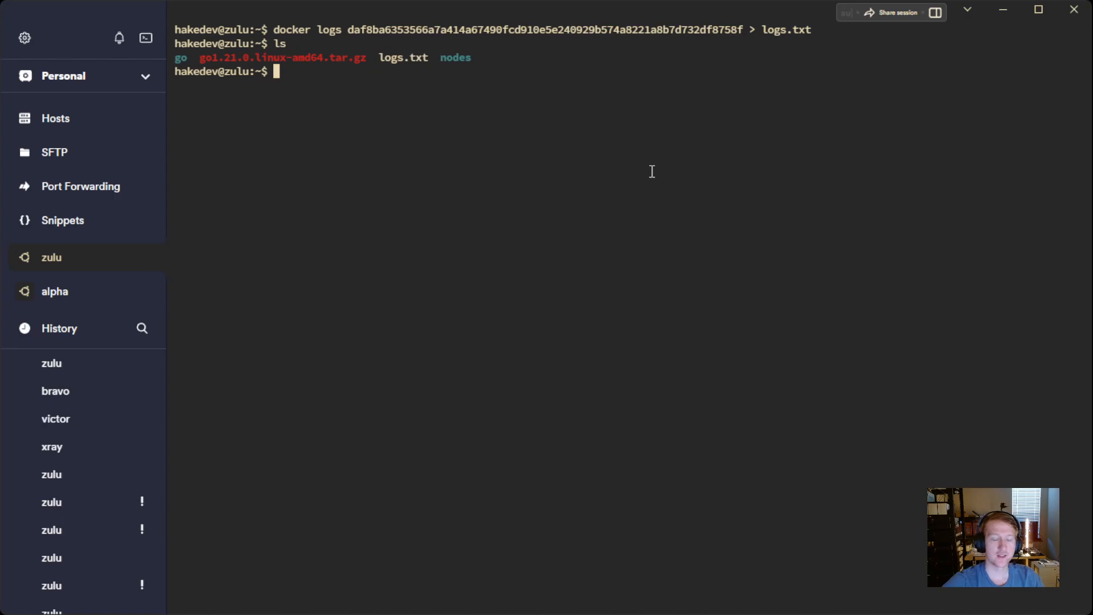
{"action": "type", "text": "nano logs.txt"}
{"action": "key", "text": "Return"}
{"action": "key", "text": "Down"}
{"action": "key", "text": "Down"}
{"action": "key", "text": "Down"}
{"action": "key", "text": "Down"}
{"action": "key", "text": "Down"}
{"action": "key", "text": "Down"}
{"action": "key", "text": "Down"}
{"action": "key", "text": "Down"}
{"action": "key", "text": "Down"}
{"action": "key", "text": "Down"}
{"action": "key", "text": "Down"}
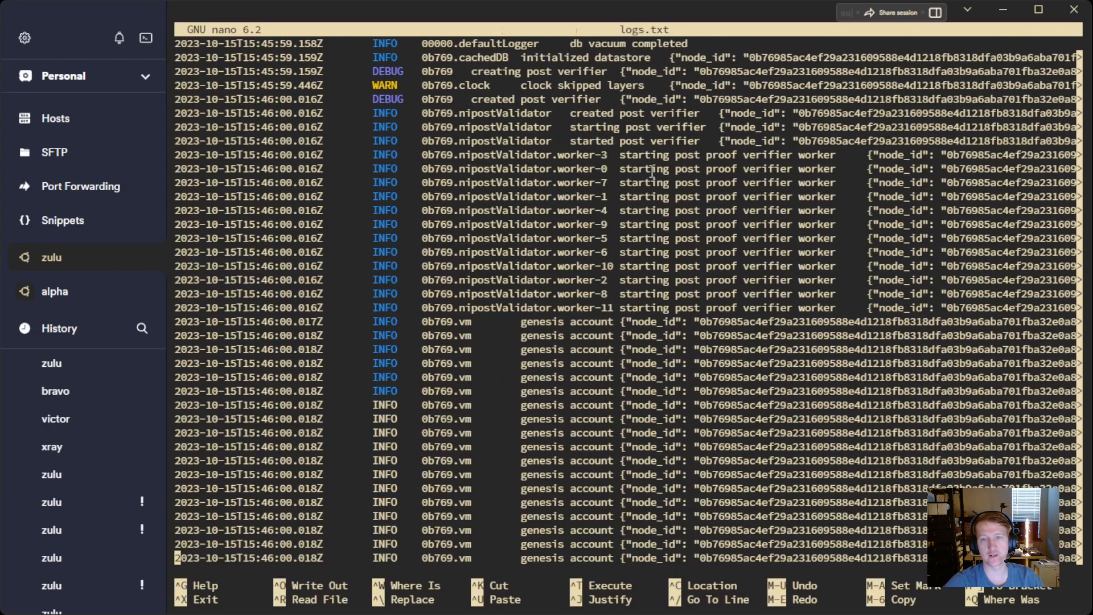
{"action": "key", "text": "Down"}
{"action": "key", "text": "Down"}
{"action": "key", "text": "Down"}
{"action": "key", "text": "Down"}
{"action": "key", "text": "Down"}
{"action": "key", "text": "Down"}
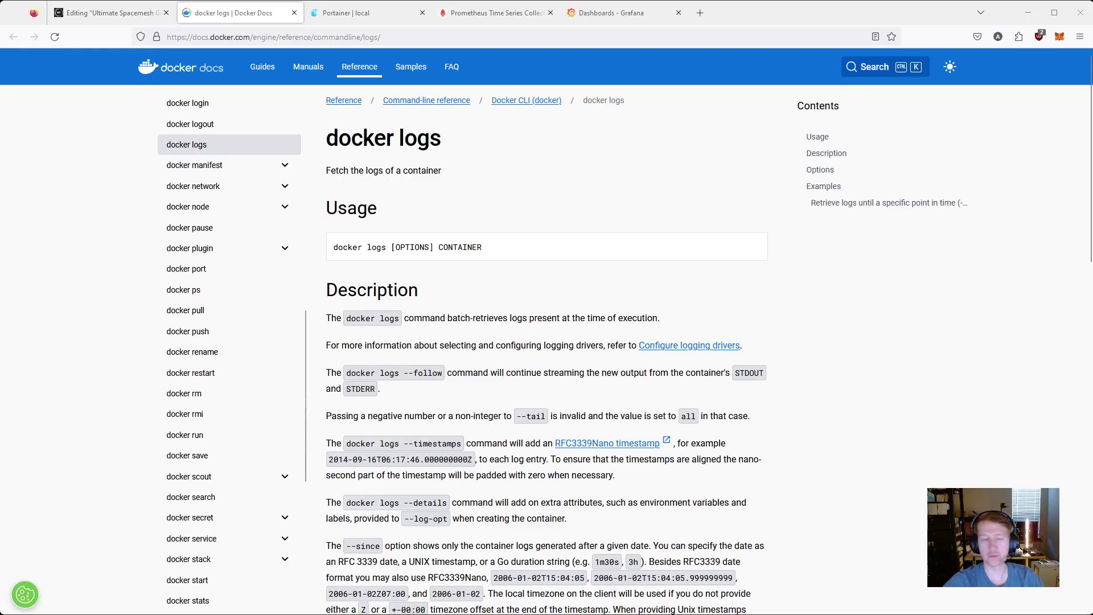
{"action": "scroll", "coordinate": [546, 342], "scroll_direction": "down", "scroll_amount": 3}
{"action": "scroll", "coordinate": [547, 342], "scroll_direction": "down", "scroll_amount": 5}
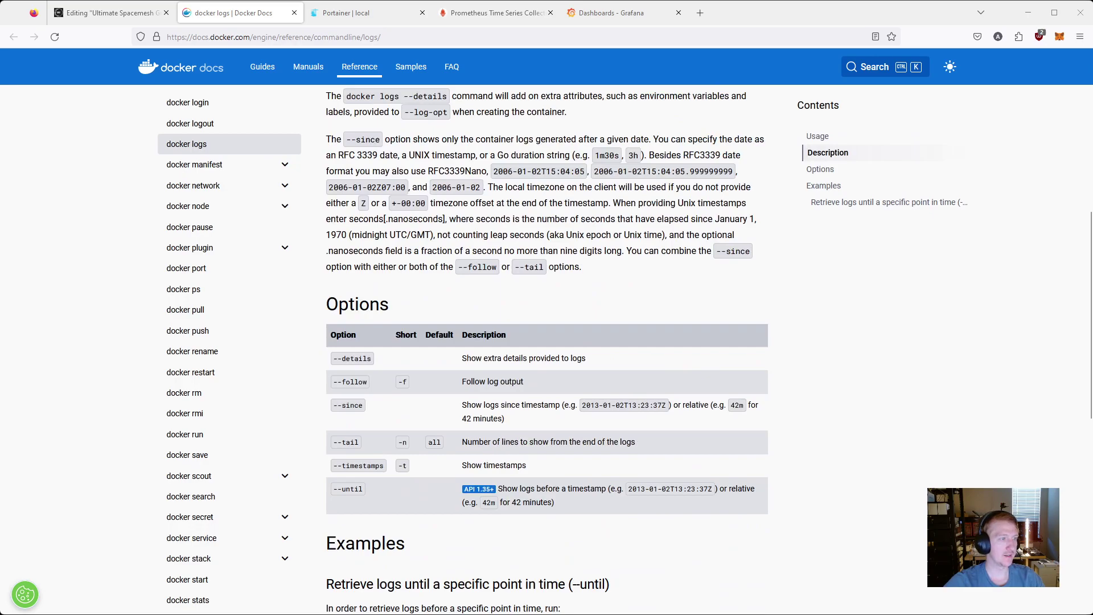
{"action": "double_click", "coordinate": [353, 404]}
{"action": "double_click", "coordinate": [352, 488]}
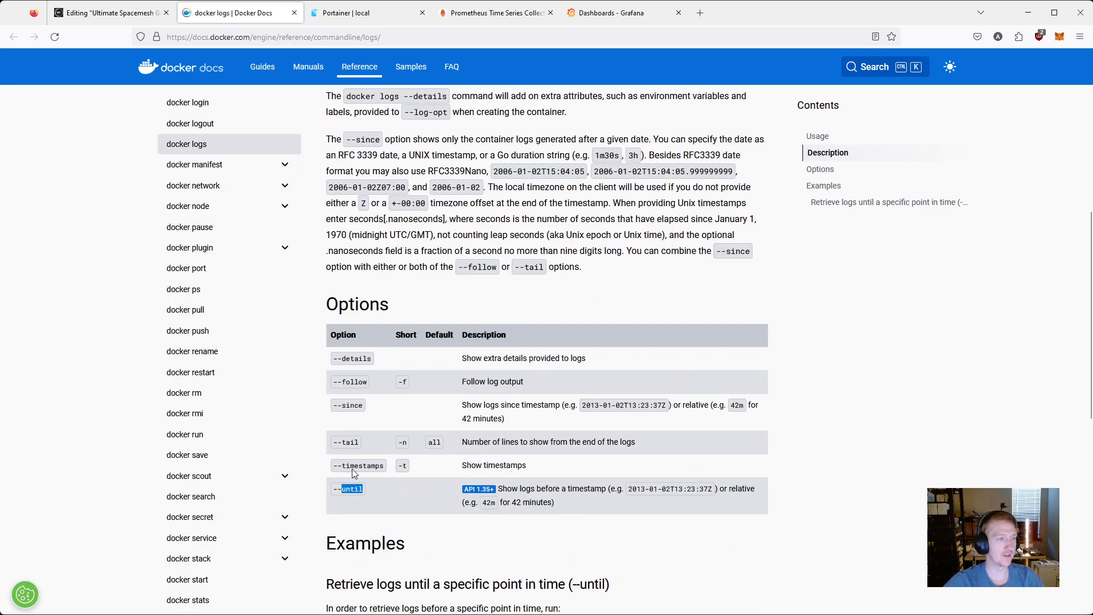
{"action": "double_click", "coordinate": [352, 405]}
{"action": "left_click_drag", "start_coordinate": [515, 423], "coordinate": [466, 407]}
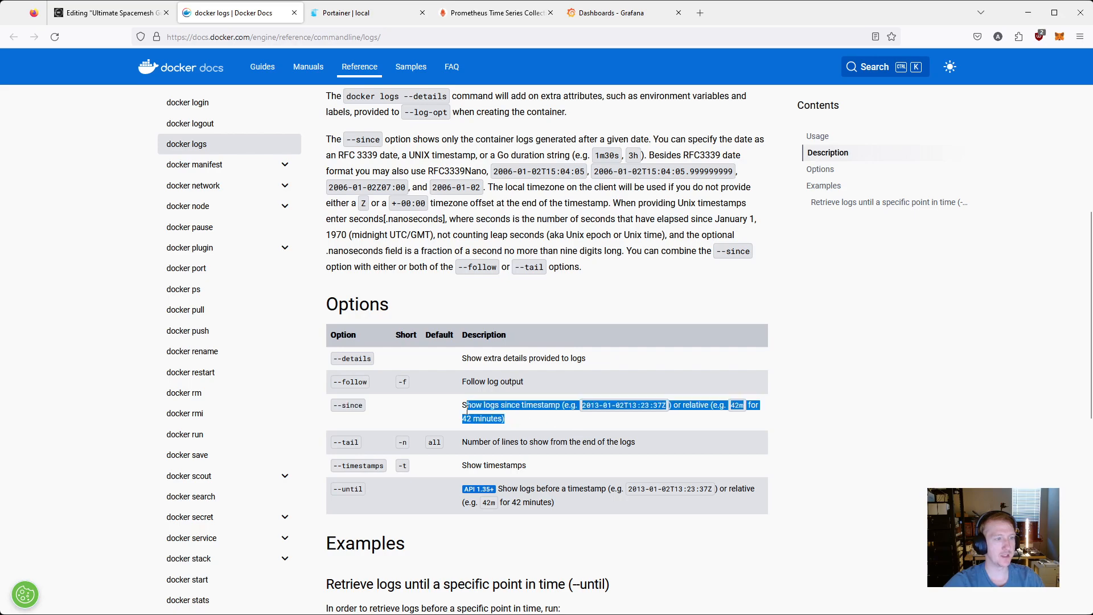
{"action": "left_click", "coordinate": [514, 423]}
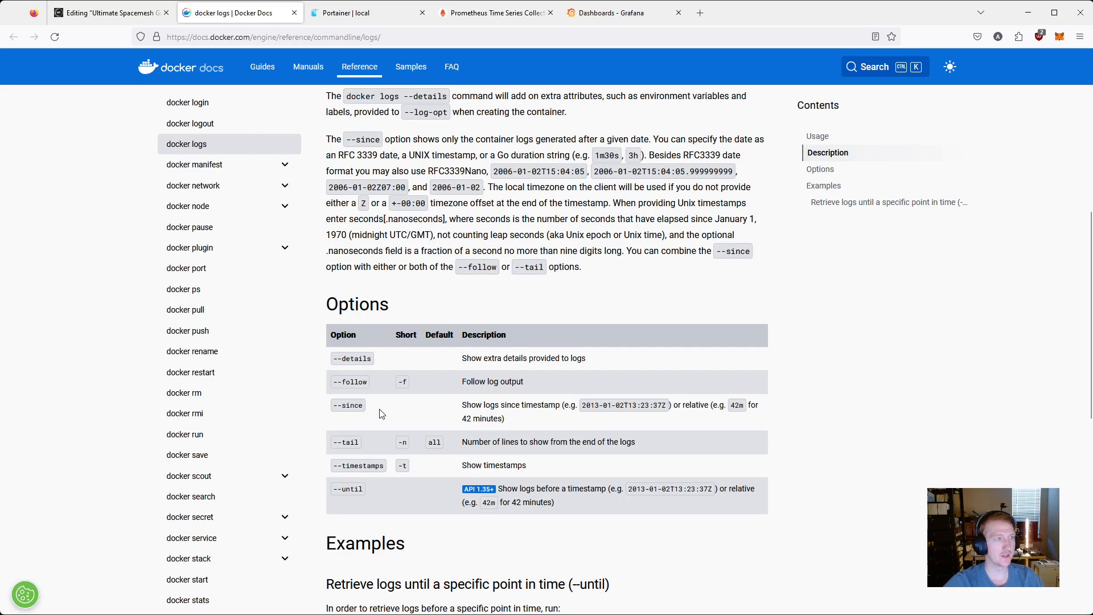
{"action": "scroll", "coordinate": [382, 415], "scroll_direction": "up", "scroll_amount": 5}
{"action": "scroll", "coordinate": [382, 416], "scroll_direction": "down", "scroll_amount": 5}
{"action": "scroll", "coordinate": [382, 415], "scroll_direction": "down", "scroll_amount": 5}
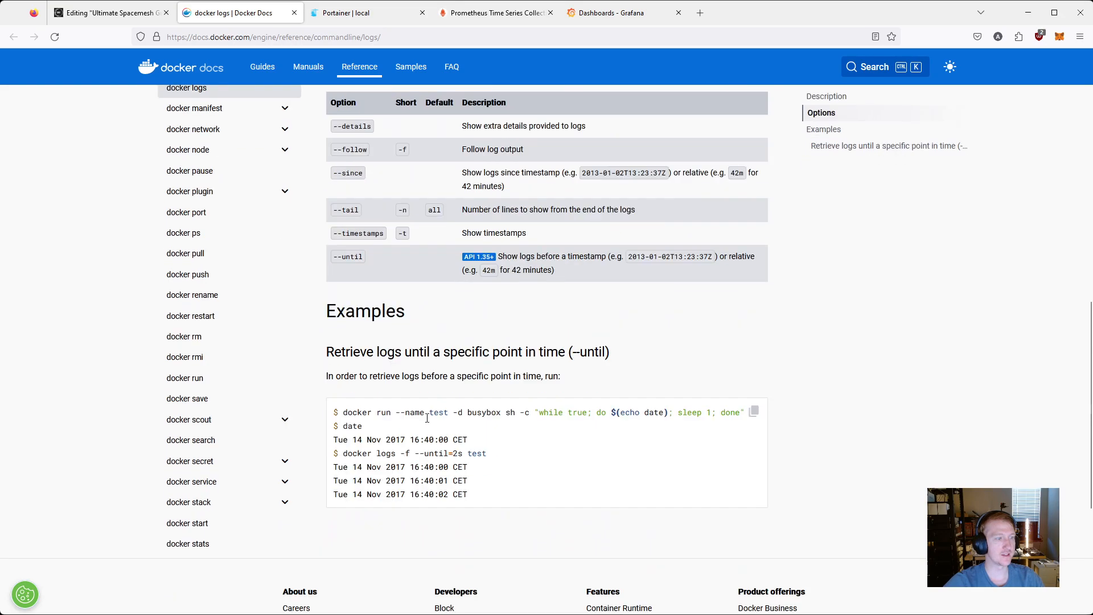
{"action": "scroll", "coordinate": [381, 416], "scroll_direction": "up", "scroll_amount": 1}
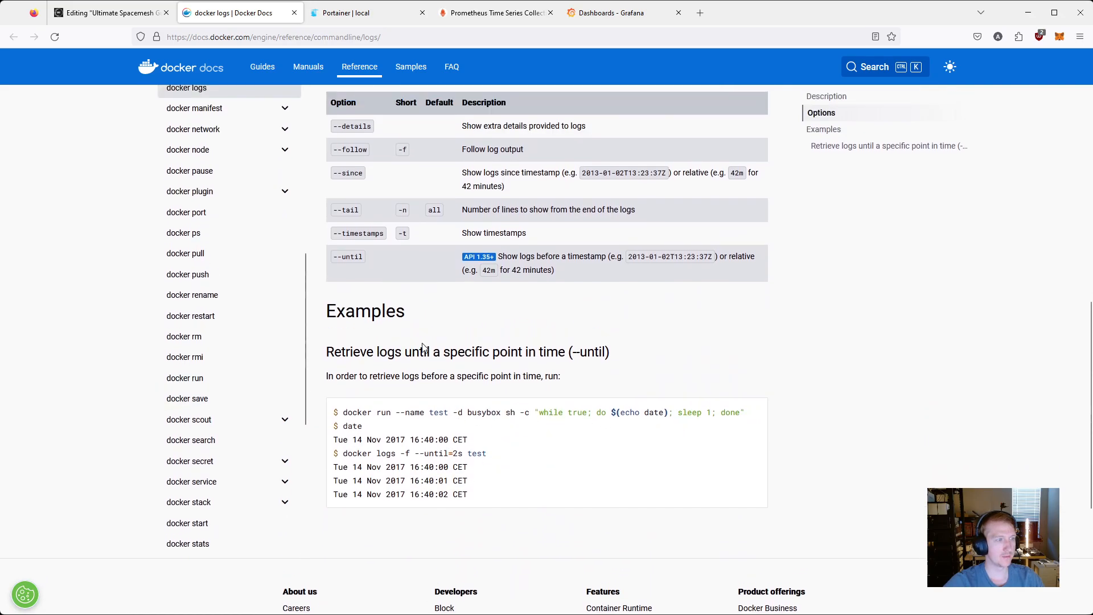
{"action": "scroll", "coordinate": [576, 378], "scroll_direction": "up", "scroll_amount": 3}
{"action": "scroll", "coordinate": [575, 376], "scroll_direction": "up", "scroll_amount": 1}
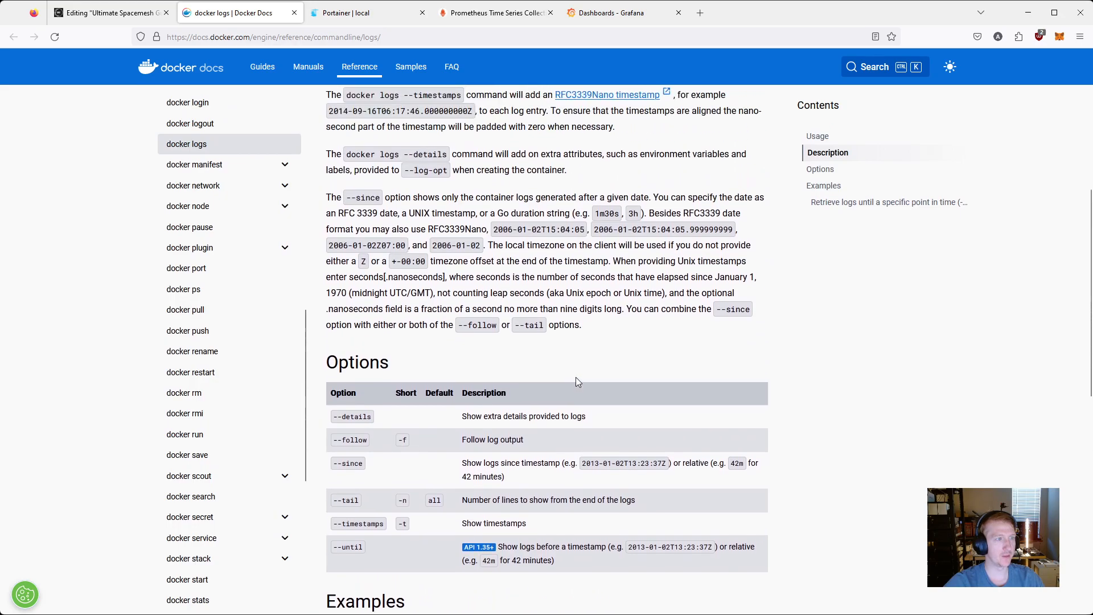
{"action": "scroll", "coordinate": [538, 342], "scroll_direction": "up", "scroll_amount": 1}
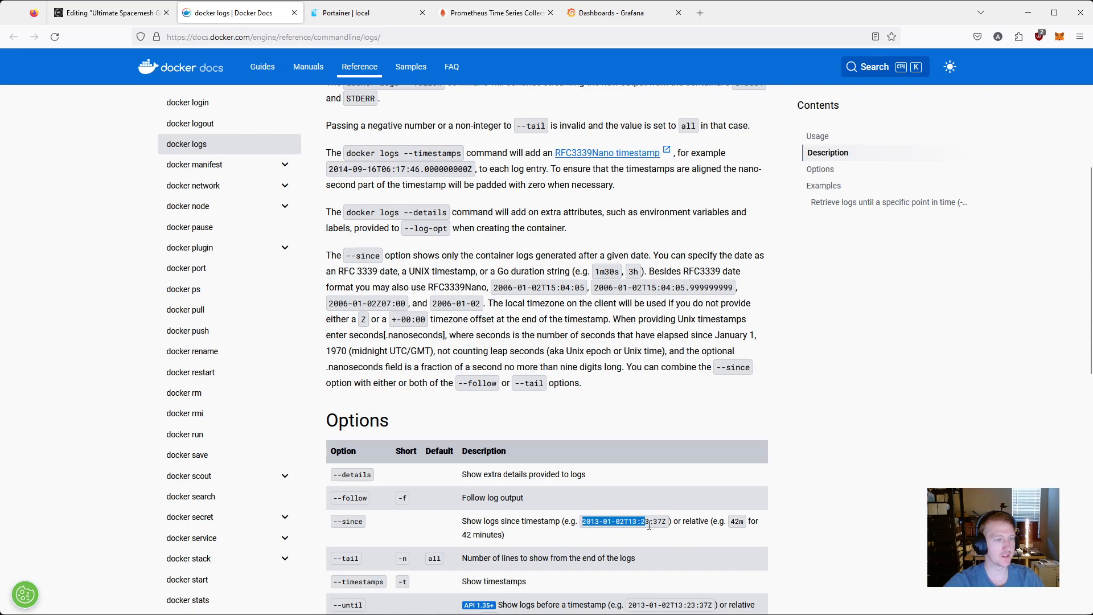
{"action": "left_click_drag", "start_coordinate": [584, 521], "coordinate": [668, 522]}
{"action": "double_click", "coordinate": [737, 522]}
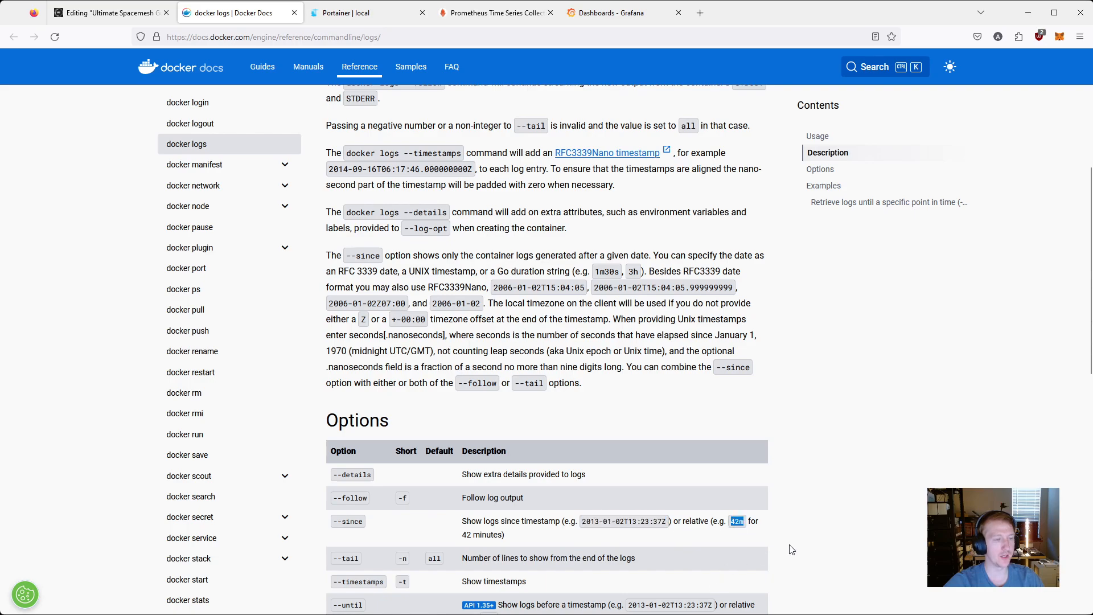
{"action": "scroll", "coordinate": [411, 526], "scroll_direction": "down", "scroll_amount": 3}
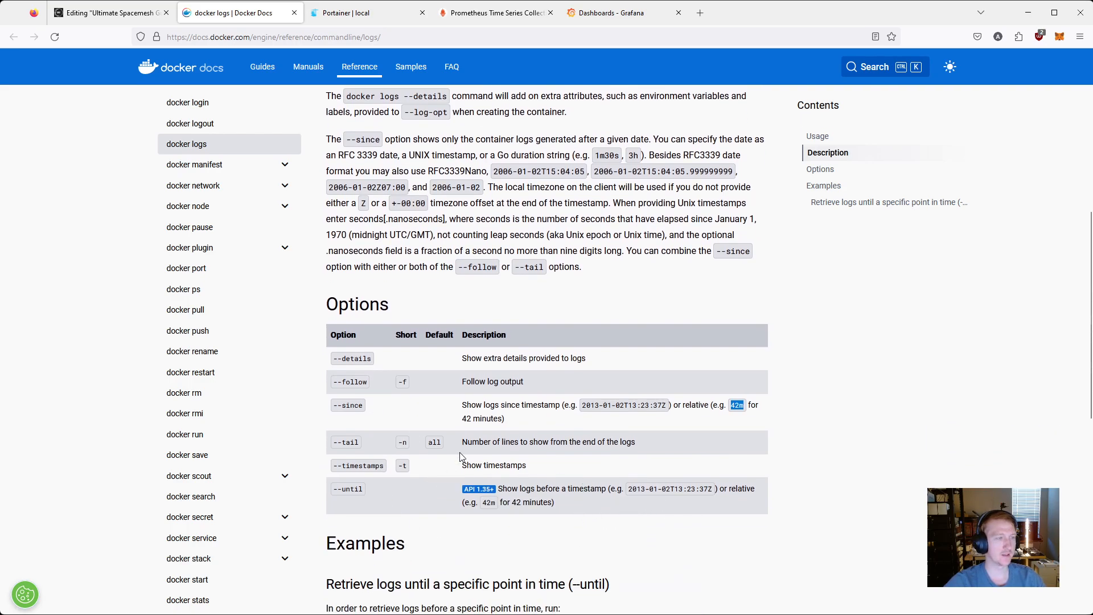
{"action": "scroll", "coordinate": [829, 421], "scroll_direction": "up", "scroll_amount": 2}
{"action": "scroll", "coordinate": [830, 422], "scroll_direction": "up", "scroll_amount": 3}
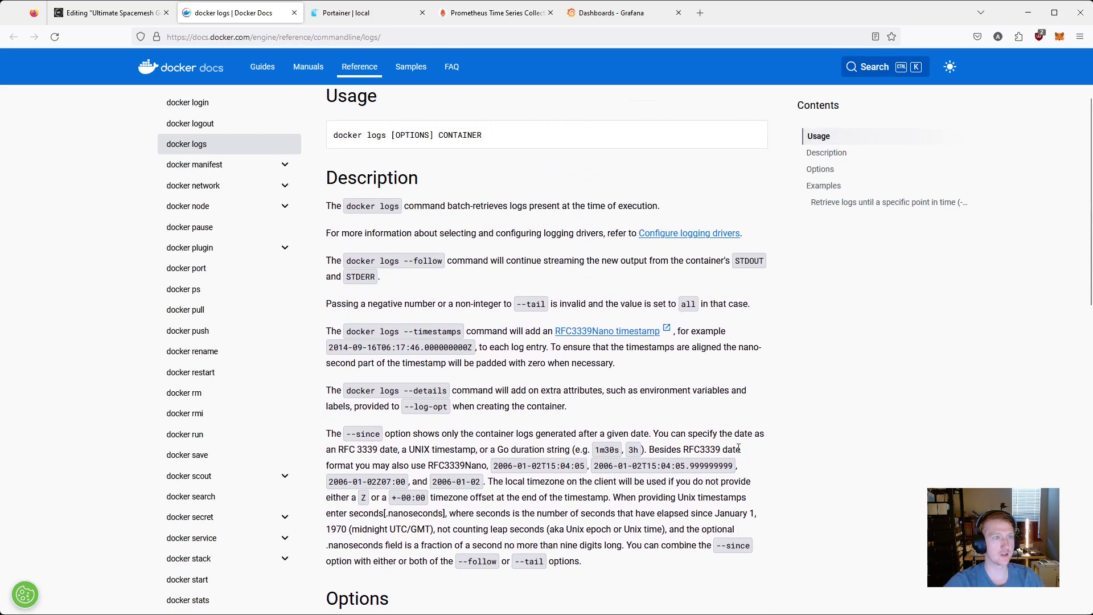
{"action": "scroll", "coordinate": [753, 438], "scroll_direction": "up", "scroll_amount": 1}
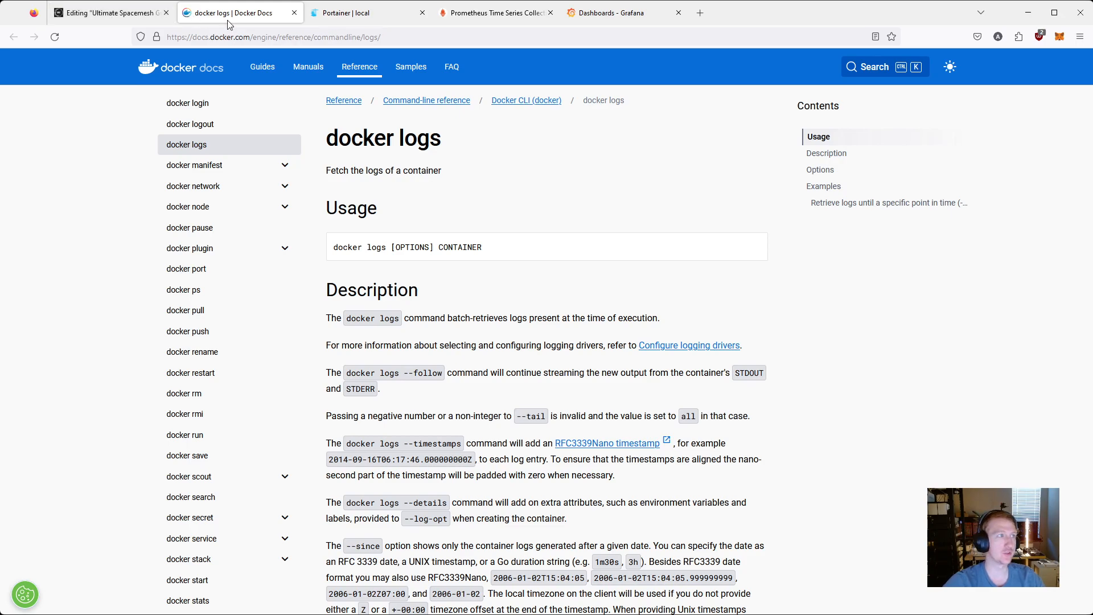
- Search 'docker log management', skim the Sematext result and open Papertrail's Logging in Docker guide
{"action": "left_click", "coordinate": [410, 36]}
{"action": "type", "text": "docker log management"}
{"action": "key", "text": "Return"}
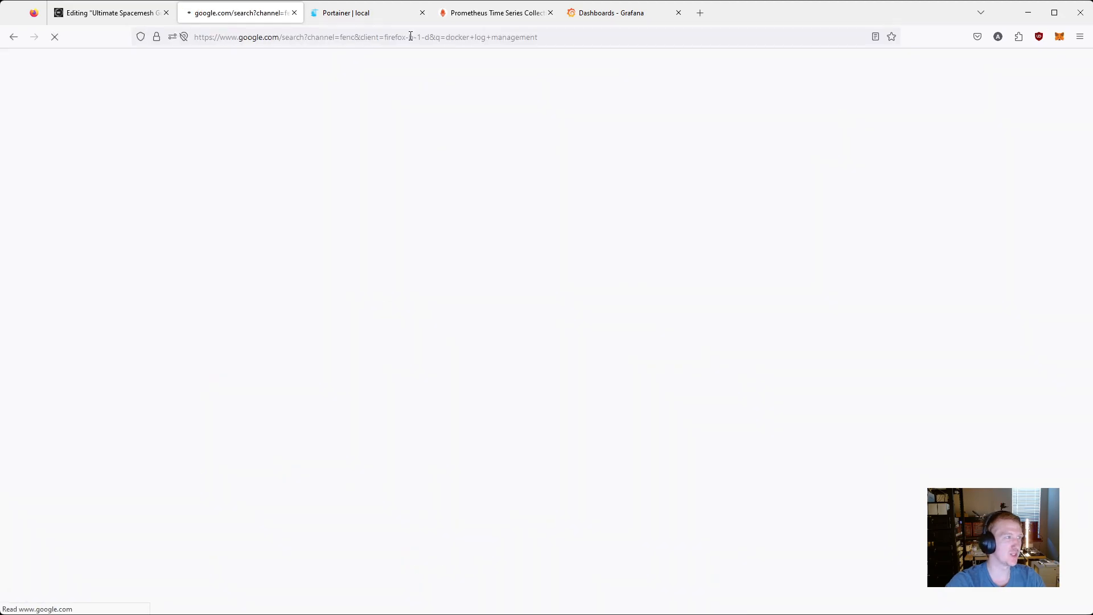
{"action": "scroll", "coordinate": [295, 385], "scroll_direction": "down", "scroll_amount": 2}
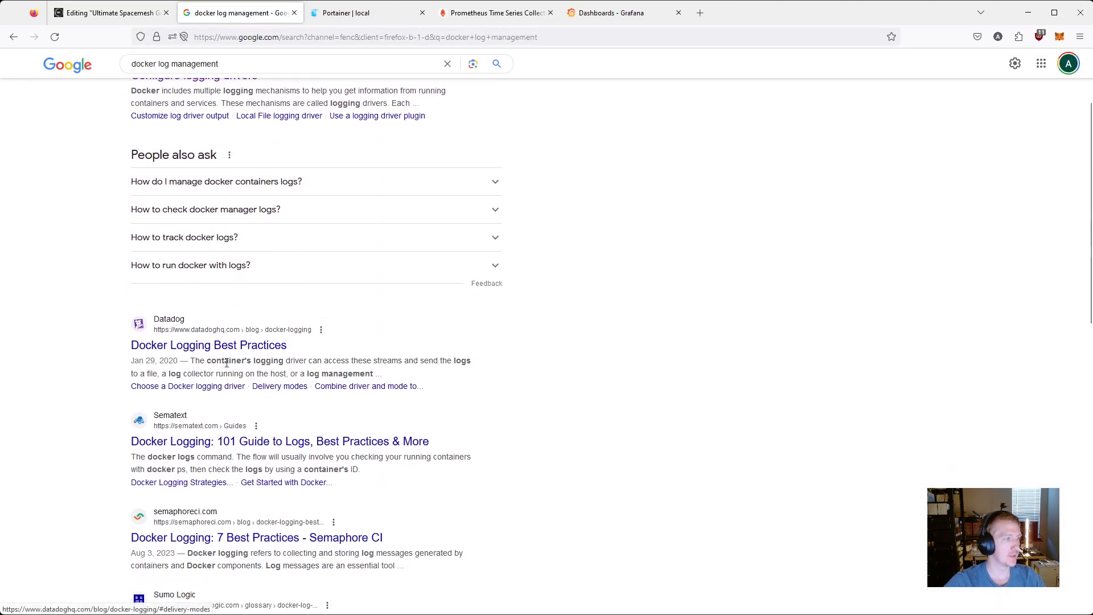
{"action": "scroll", "coordinate": [295, 384], "scroll_direction": "down", "scroll_amount": 1}
{"action": "scroll", "coordinate": [283, 377], "scroll_direction": "down", "scroll_amount": 2}
{"action": "scroll", "coordinate": [271, 369], "scroll_direction": "down", "scroll_amount": 1}
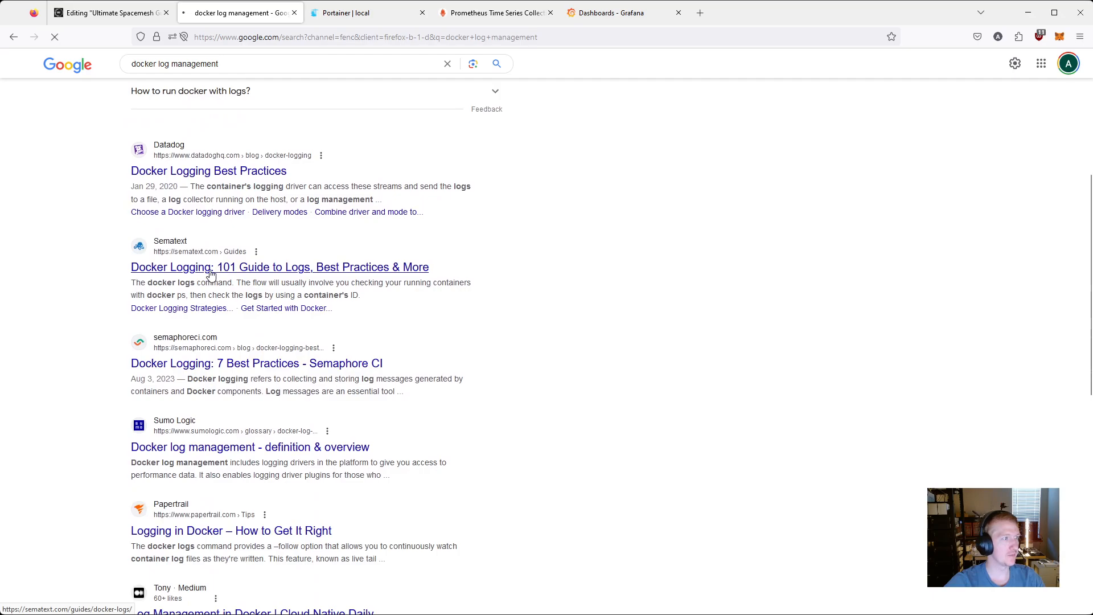
{"action": "scroll", "coordinate": [589, 455], "scroll_direction": "down", "scroll_amount": 3}
{"action": "scroll", "coordinate": [597, 453], "scroll_direction": "down", "scroll_amount": 5}
{"action": "scroll", "coordinate": [596, 454], "scroll_direction": "down", "scroll_amount": 2}
{"action": "scroll", "coordinate": [595, 450], "scroll_direction": "down", "scroll_amount": 5}
{"action": "scroll", "coordinate": [593, 444], "scroll_direction": "down", "scroll_amount": 3}
{"action": "scroll", "coordinate": [589, 436], "scroll_direction": "down", "scroll_amount": 5}
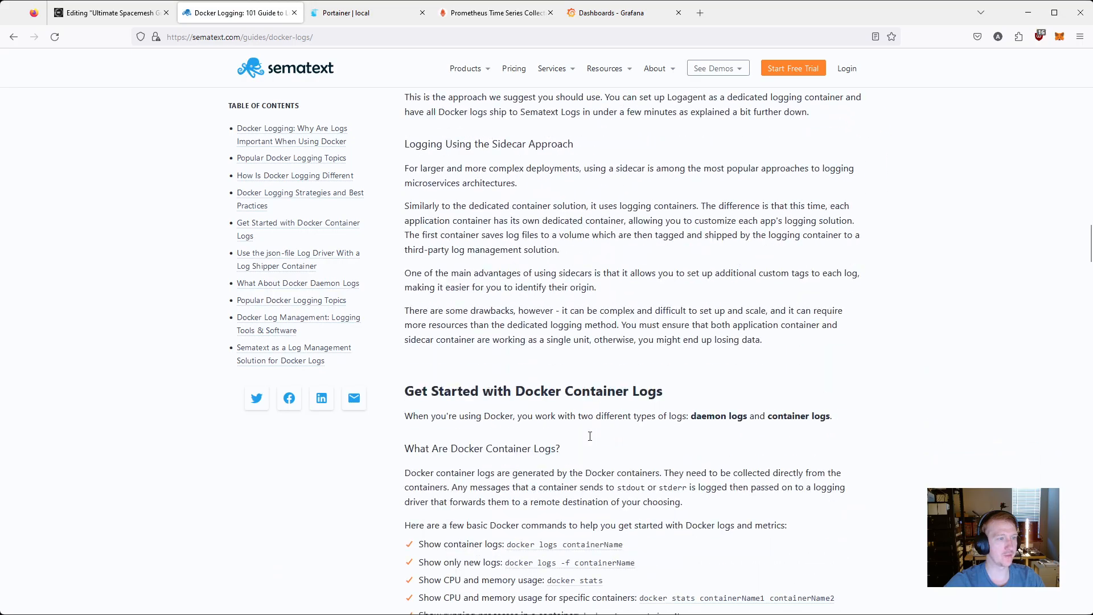
{"action": "scroll", "coordinate": [589, 436], "scroll_direction": "down", "scroll_amount": 5}
{"action": "scroll", "coordinate": [589, 434], "scroll_direction": "down", "scroll_amount": 5}
{"action": "scroll", "coordinate": [588, 432], "scroll_direction": "down", "scroll_amount": 5}
{"action": "scroll", "coordinate": [586, 430], "scroll_direction": "down", "scroll_amount": 5}
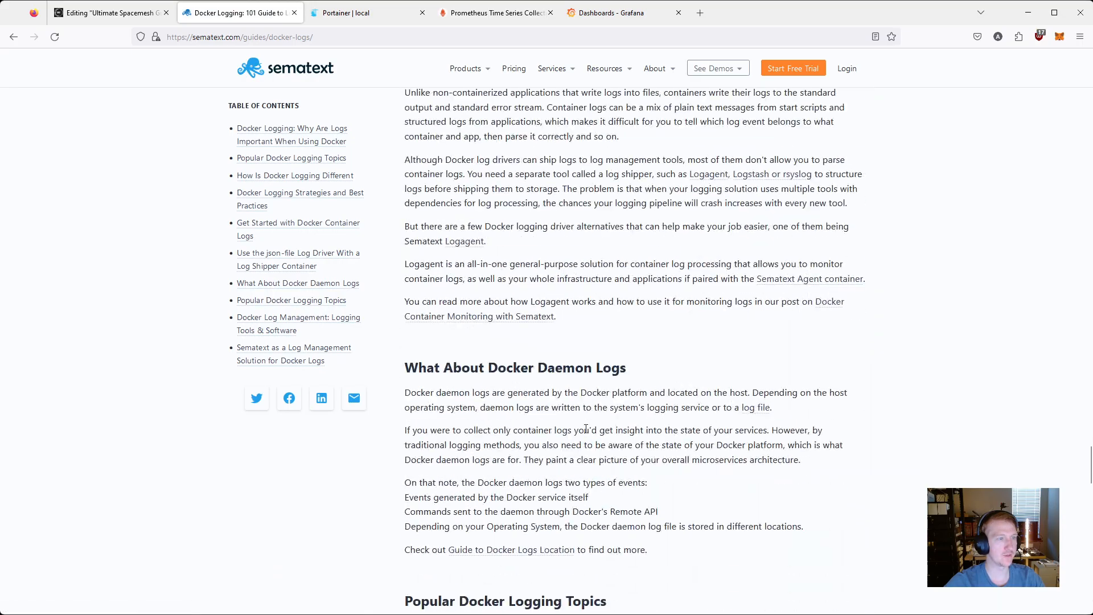
{"action": "scroll", "coordinate": [587, 428], "scroll_direction": "down", "scroll_amount": 10}
{"action": "scroll", "coordinate": [598, 444], "scroll_direction": "down", "scroll_amount": 5}
{"action": "key", "text": "alt+Left"}
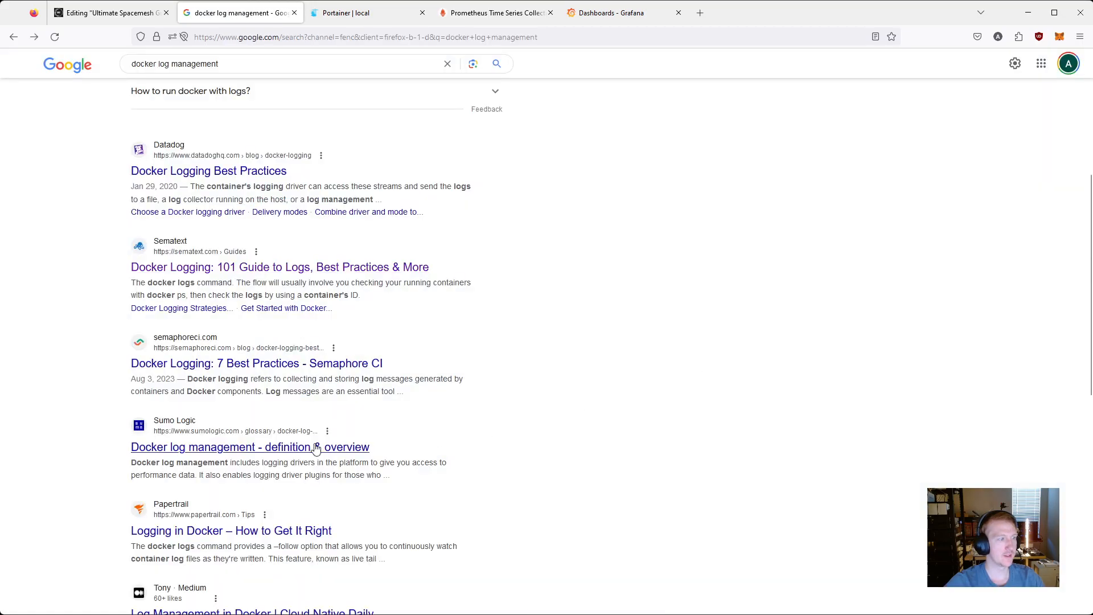
{"action": "scroll", "coordinate": [294, 450], "scroll_direction": "down", "scroll_amount": 1}
{"action": "left_click", "coordinate": [205, 473]}
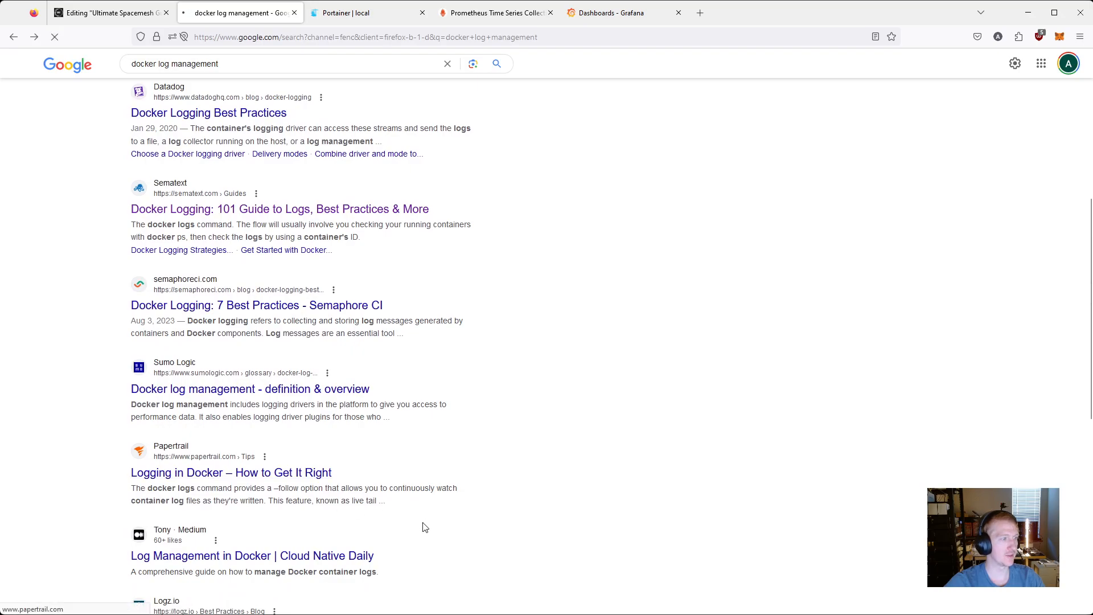
{"action": "scroll", "coordinate": [479, 487], "scroll_direction": "down", "scroll_amount": 5}
{"action": "scroll", "coordinate": [524, 445], "scroll_direction": "down", "scroll_amount": 4}
{"action": "scroll", "coordinate": [524, 445], "scroll_direction": "down", "scroll_amount": 5}
{"action": "scroll", "coordinate": [524, 444], "scroll_direction": "down", "scroll_amount": 5}
{"action": "scroll", "coordinate": [524, 445], "scroll_direction": "down", "scroll_amount": 5}
{"action": "scroll", "coordinate": [522, 442], "scroll_direction": "up", "scroll_amount": 10}
{"action": "scroll", "coordinate": [524, 441], "scroll_direction": "up", "scroll_amount": 10}
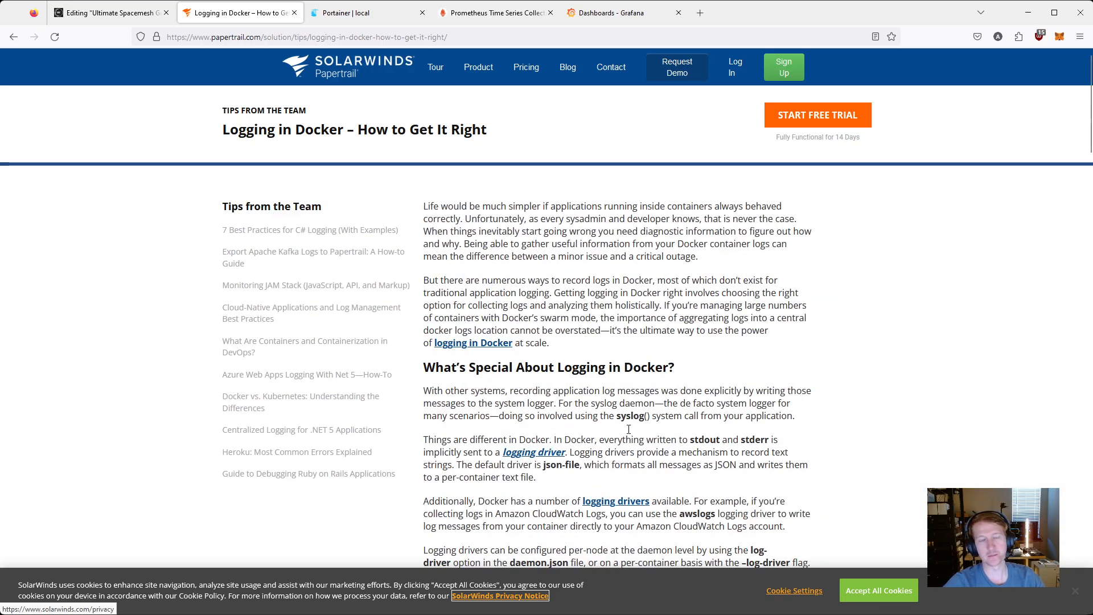
- Close the Papertrail tab to return to the Spacemesh guide draft
{"action": "left_click", "coordinate": [294, 14]}
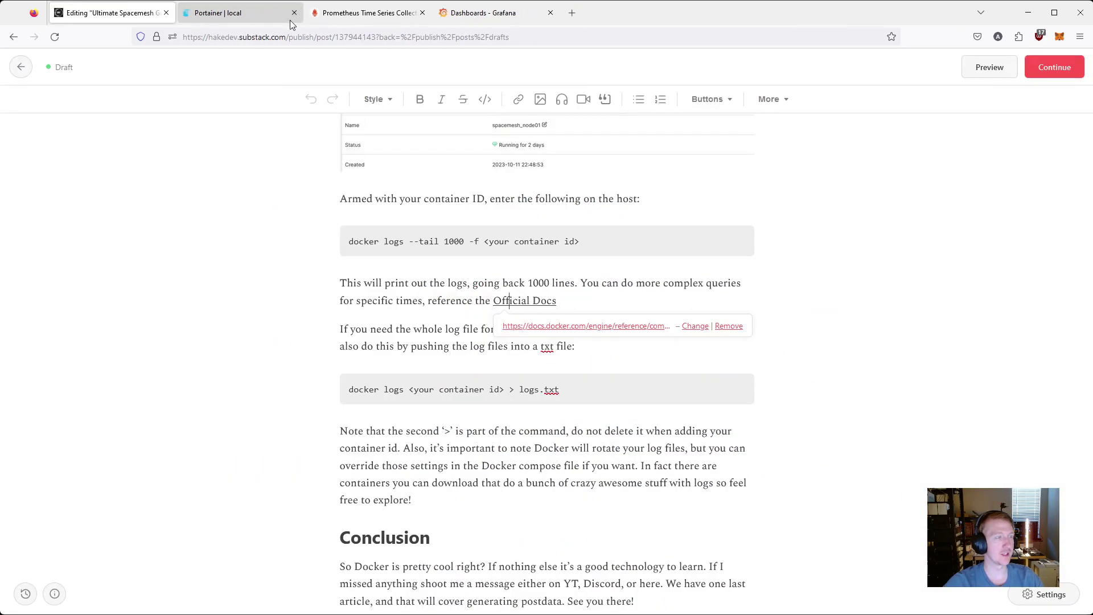
{"action": "scroll", "coordinate": [491, 439], "scroll_direction": "down", "scroll_amount": 2}
{"action": "scroll", "coordinate": [656, 442], "scroll_direction": "down", "scroll_amount": 1}
{"action": "scroll", "coordinate": [487, 479], "scroll_direction": "up", "scroll_amount": 3}
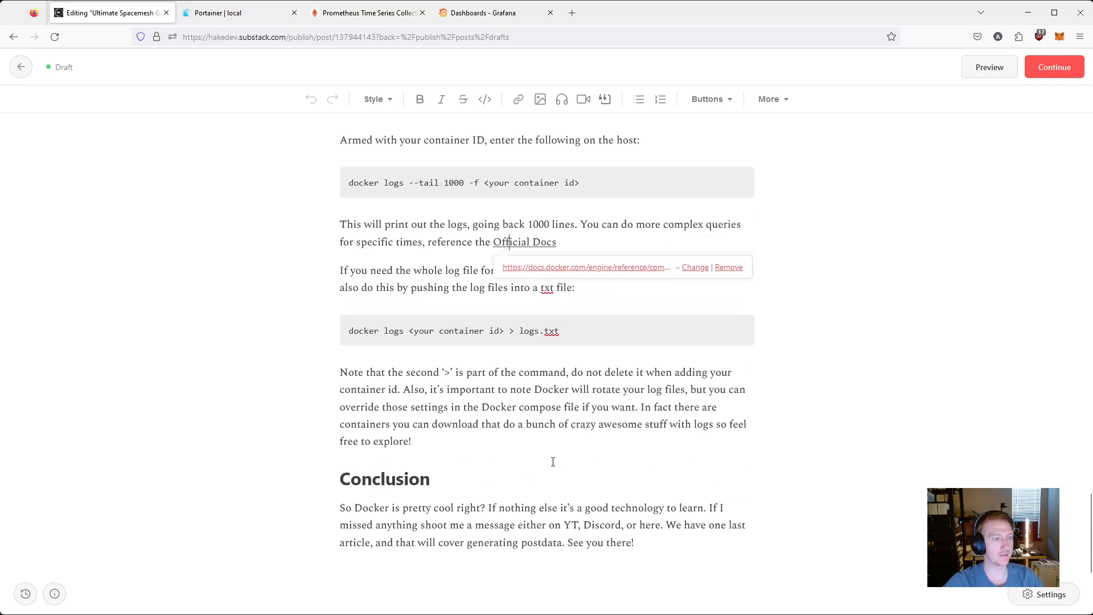
{"action": "scroll", "coordinate": [632, 446], "scroll_direction": "up", "scroll_amount": 15}
{"action": "scroll", "coordinate": [632, 445], "scroll_direction": "up", "scroll_amount": 5}
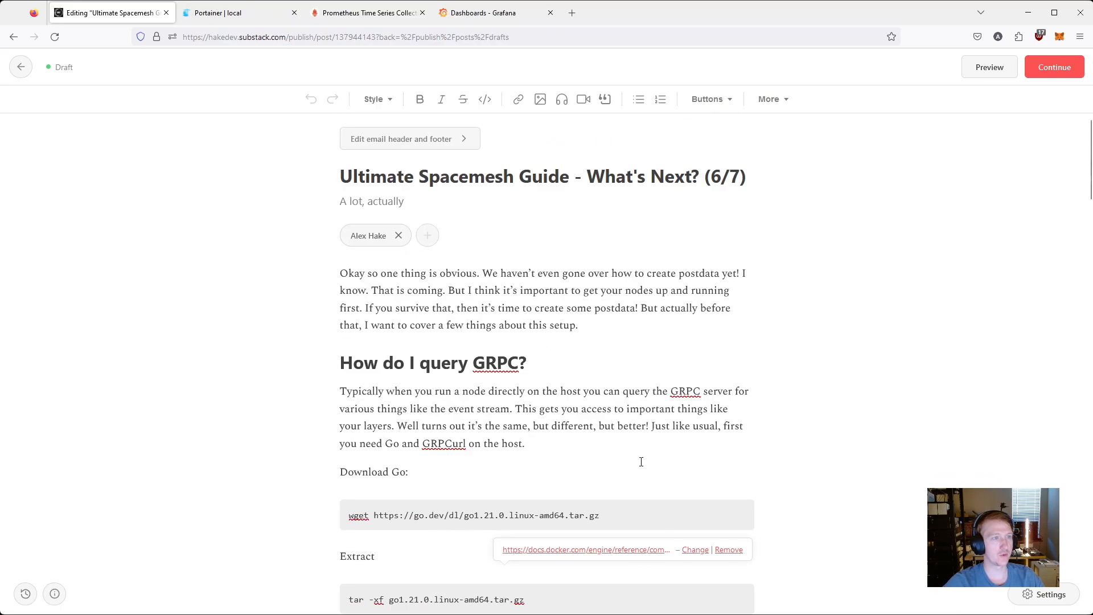